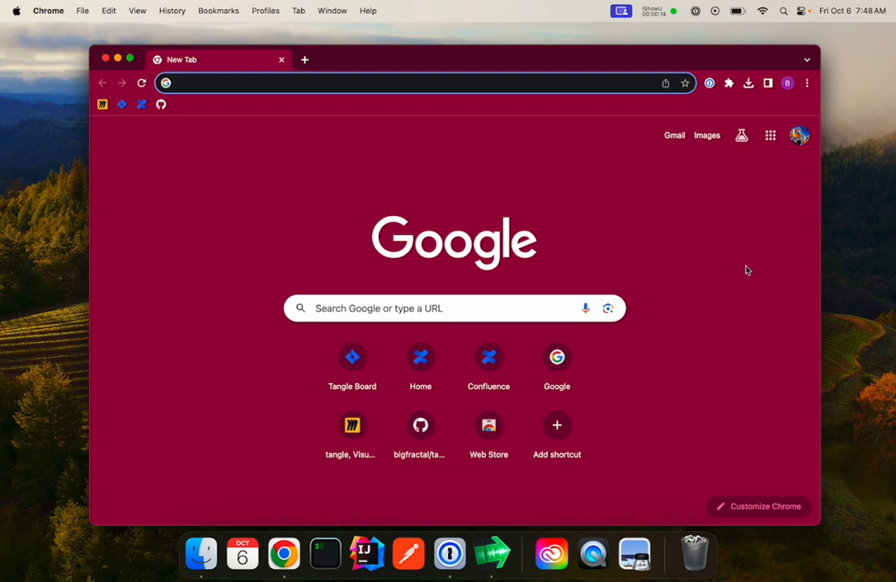
Search Google for "aws signup" and open the free AWS account creation form from the sponsored sign-up result
type("aws signup")
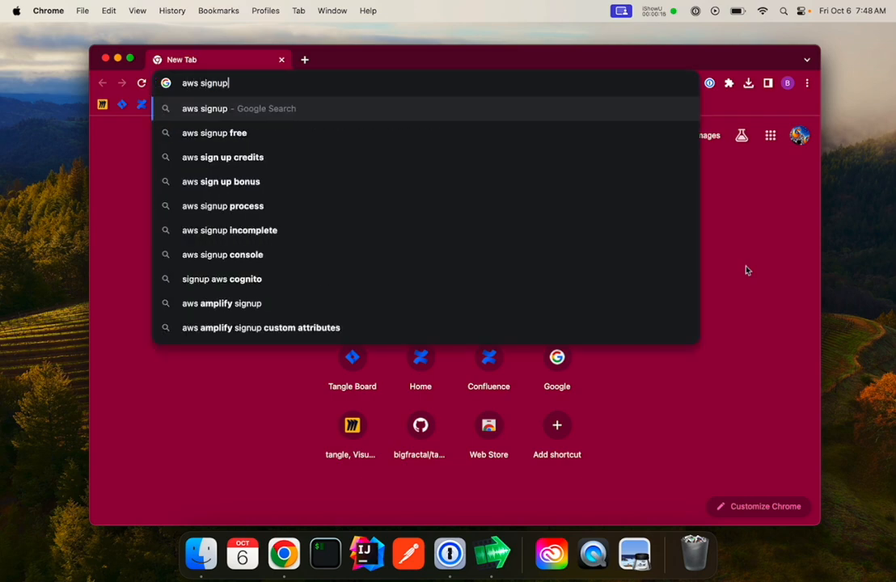
key("Return")
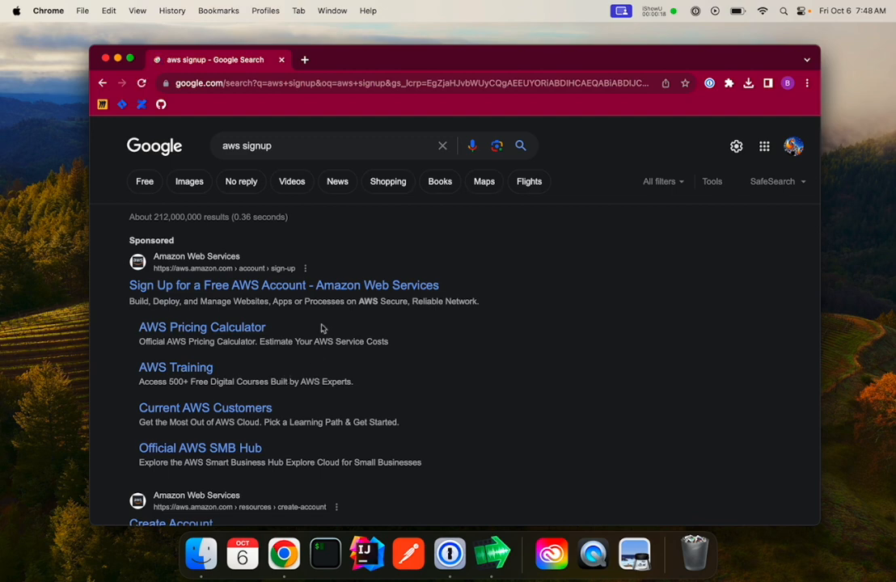
left_click(257, 286)
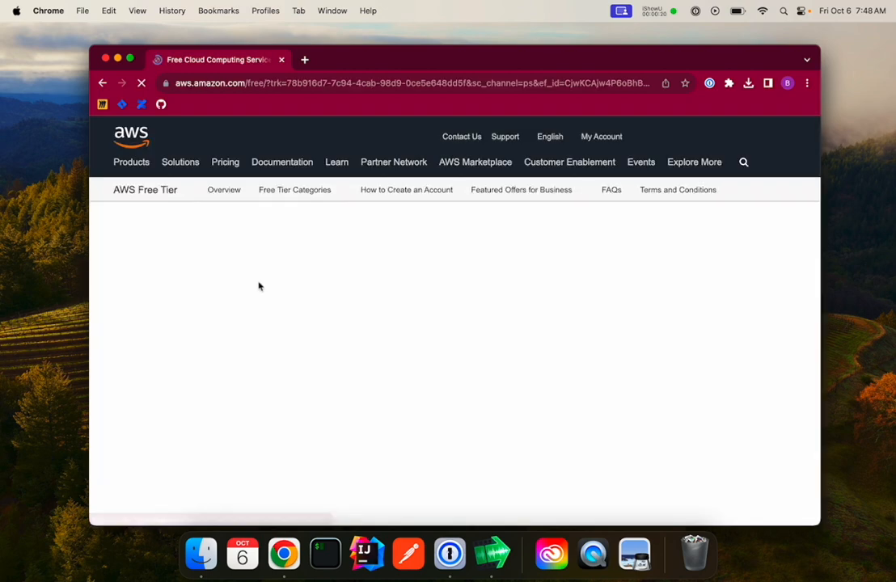
scroll(567, 283, "down", 2)
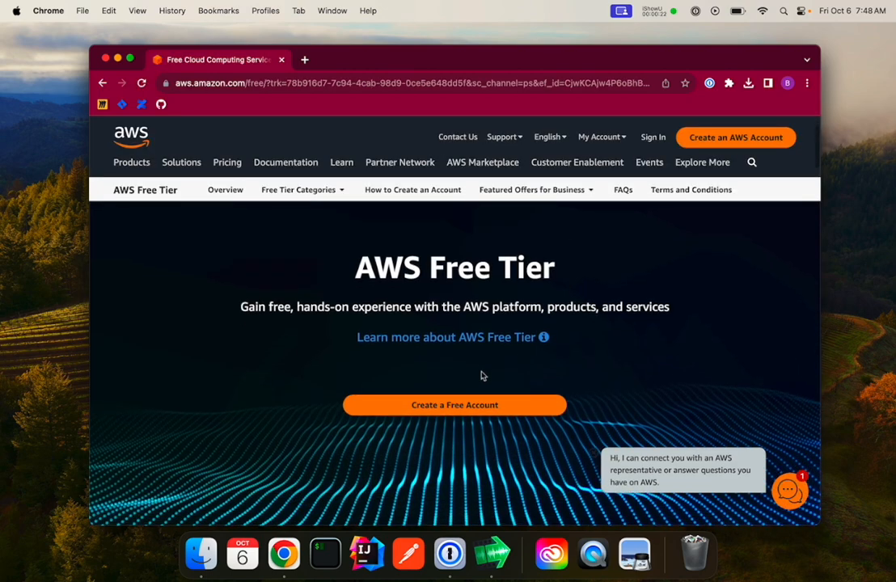
left_click(472, 407)
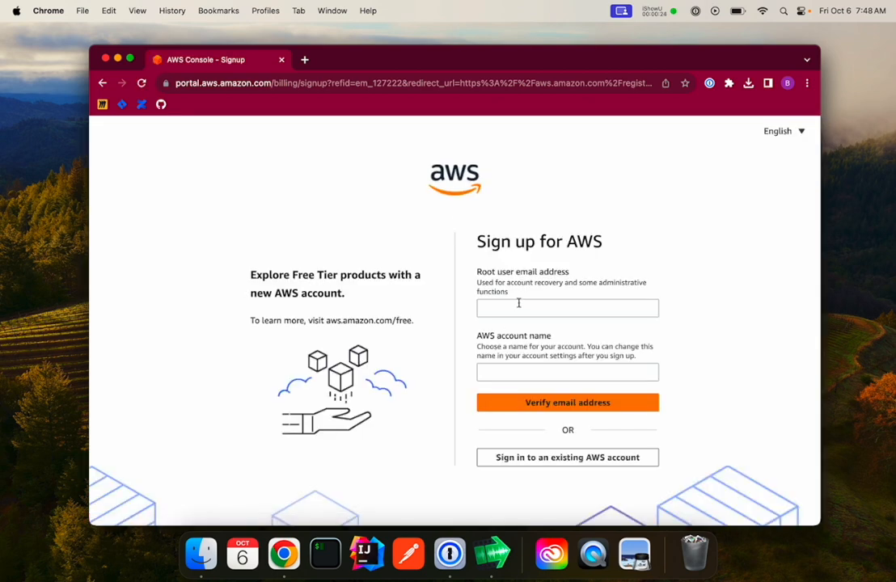
Enter the root user email address in the AWS sign-up form
left_click(517, 308)
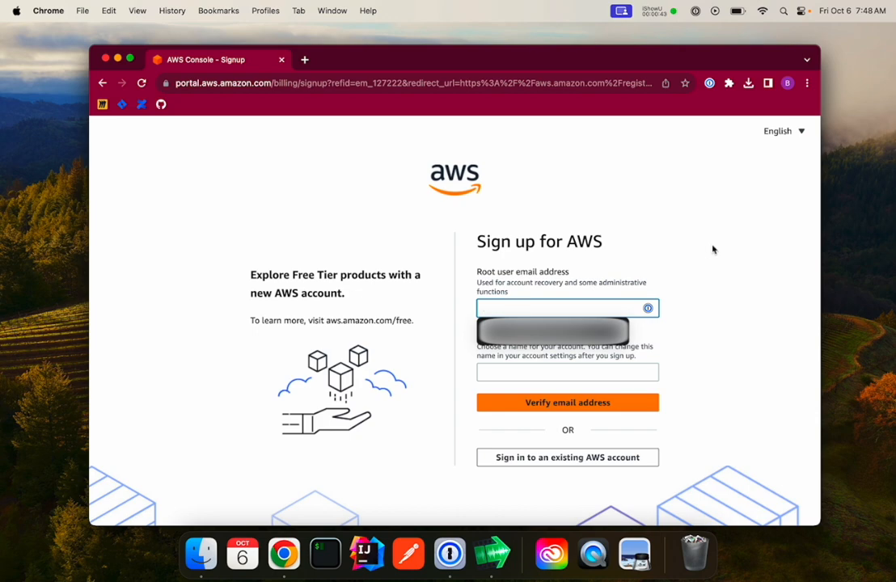
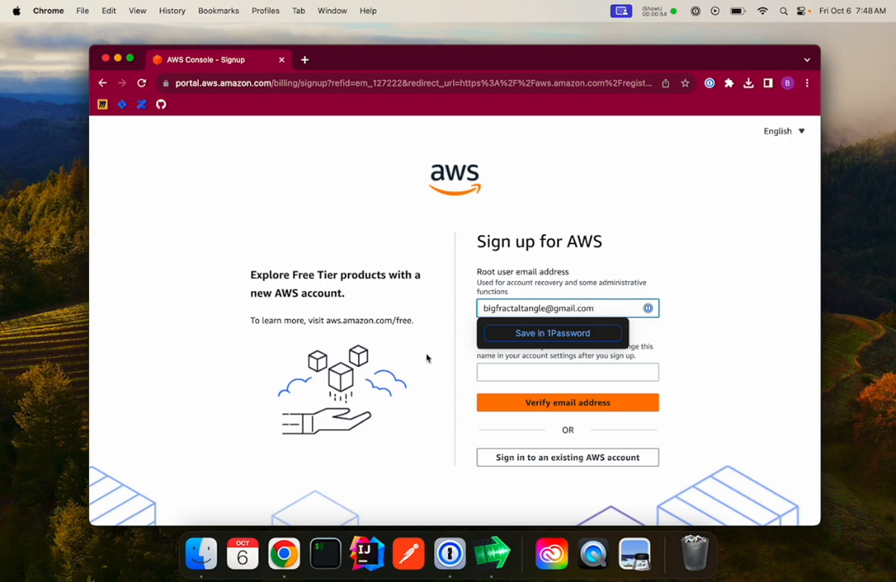
left_click(428, 402)
Set the AWS account name to "bigfractal" and request verification of the email address
left_click(529, 372)
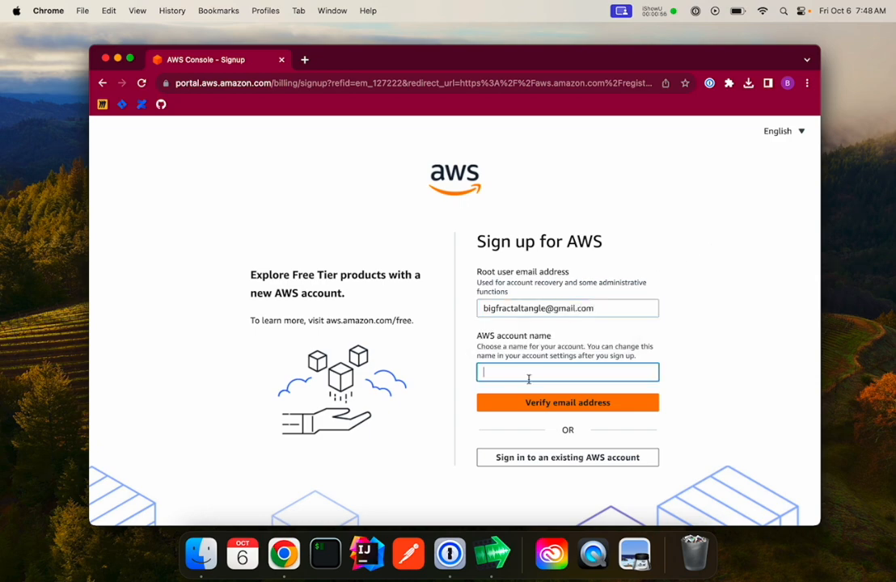
type("bigfractal")
left_click(578, 410)
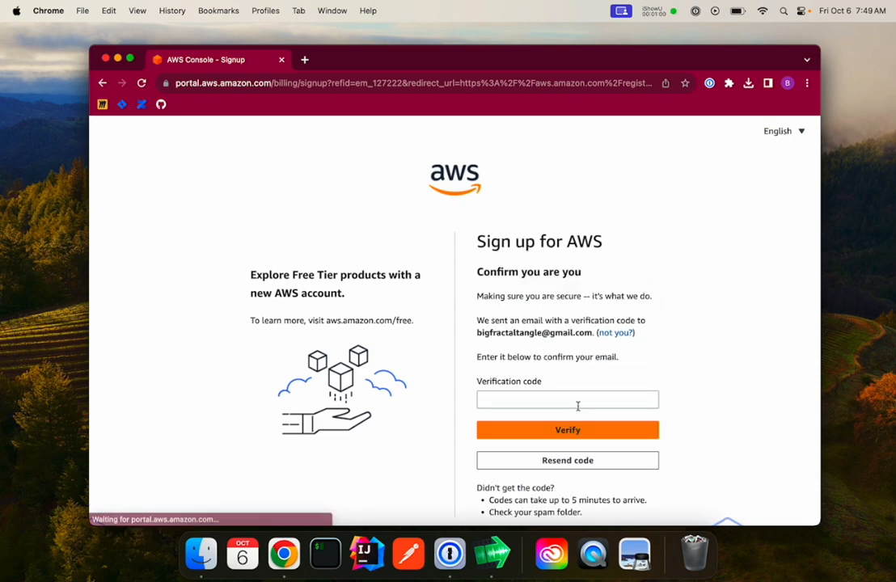
Open Gmail in a new tab and bookmark it with an empty name as the first item of the bookmarks bar
left_click(304, 59)
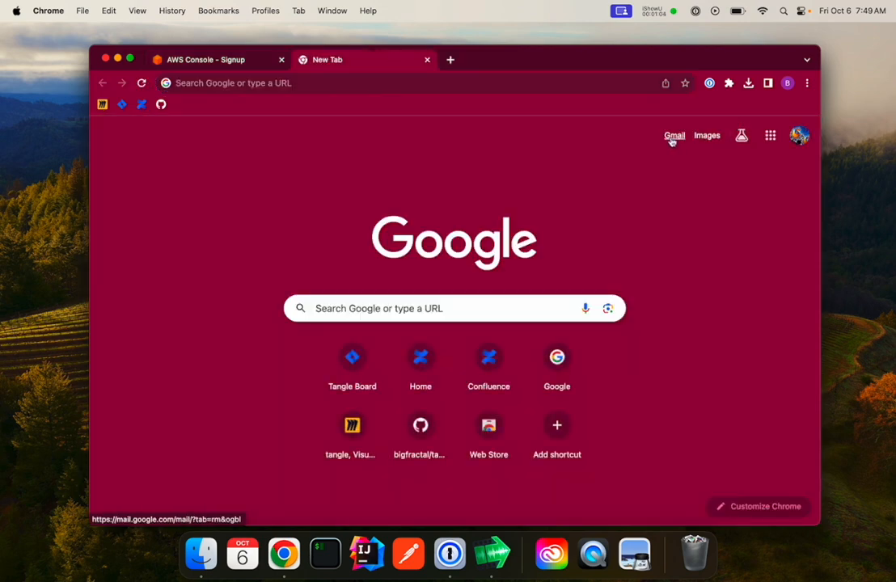
left_click(674, 135)
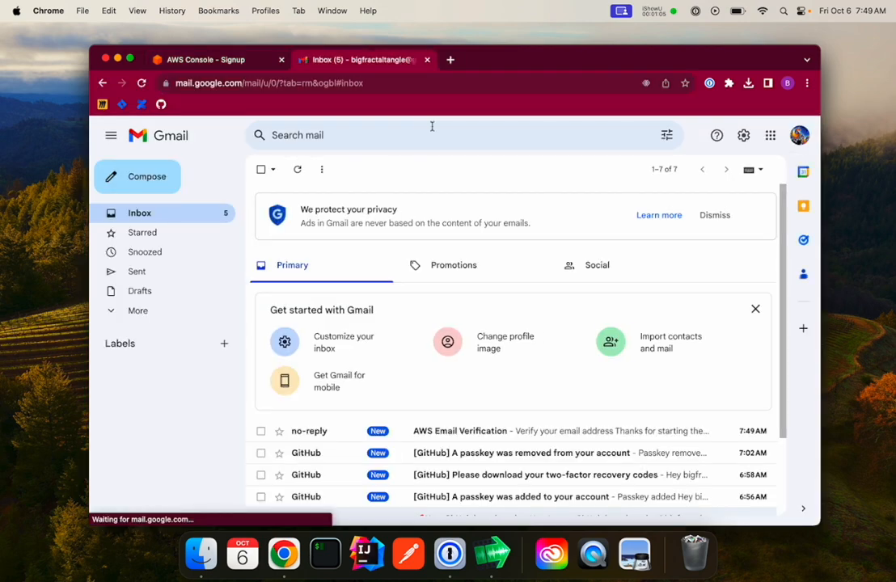
left_click(685, 83)
key("BackSpace")
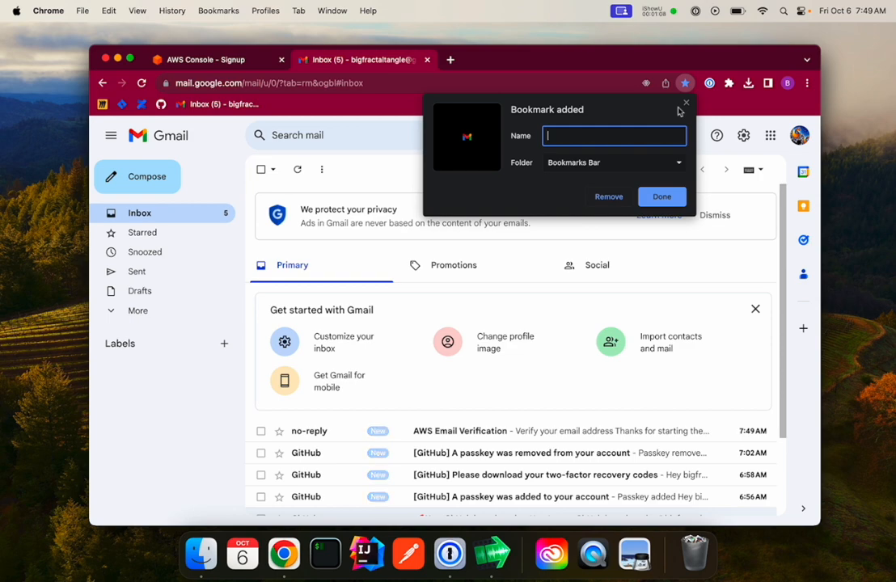
left_click(659, 198)
left_click_drag(175, 109, 98, 111)
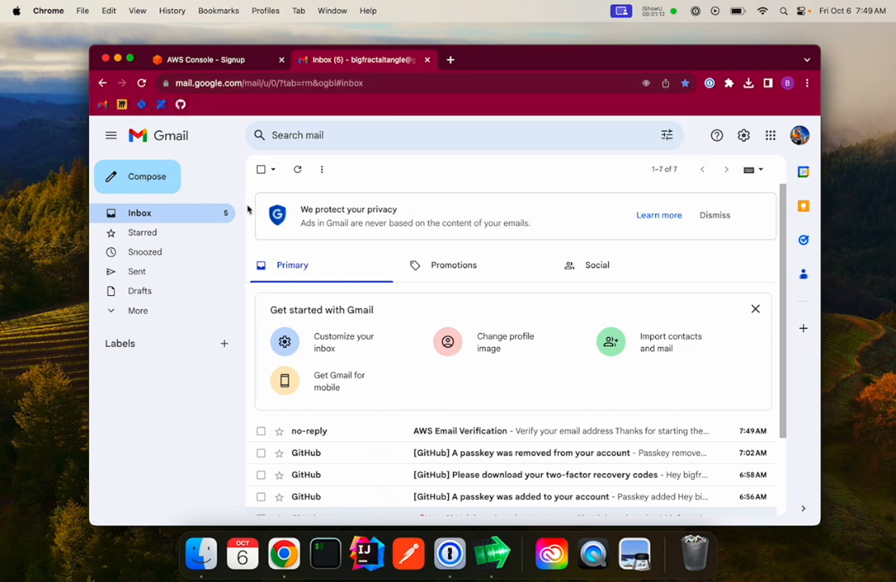
Copy the verification code from the AWS Email Verification message, paste it into the sign-up form and verify it
left_click(444, 431)
double_click(530, 459)
key("super+c")
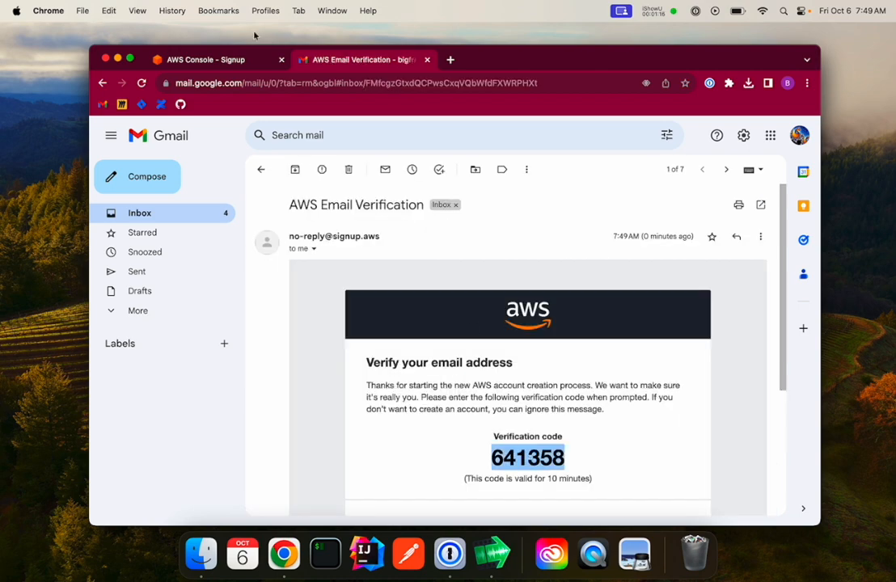
left_click(194, 59)
left_click(495, 400)
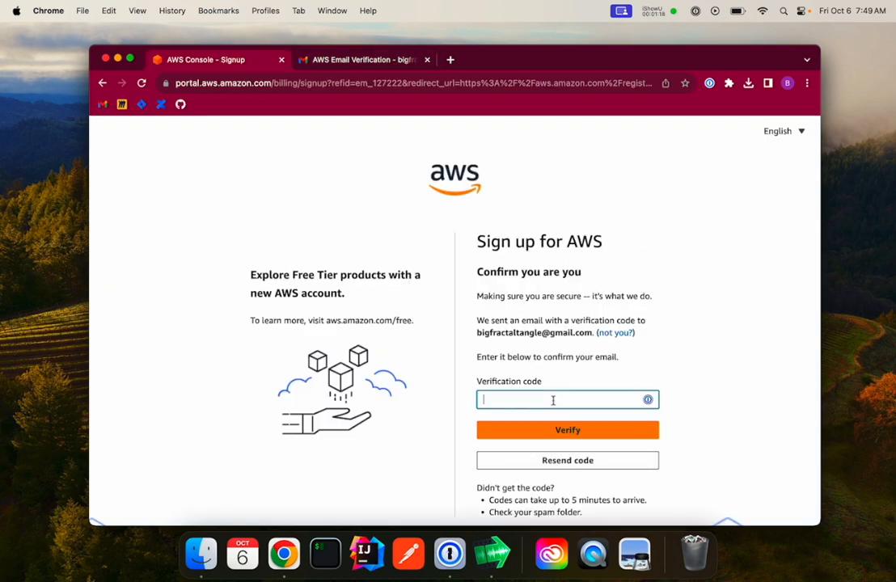
key("super+v")
left_click(637, 430)
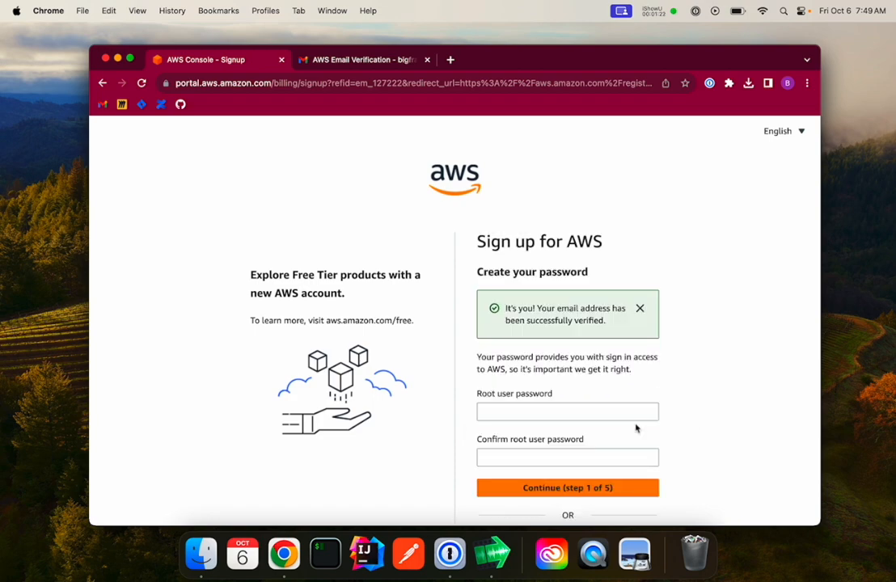
Enter and confirm the root user password, then continue past step 1 of the sign-up
scroll(637, 429, "down", 1)
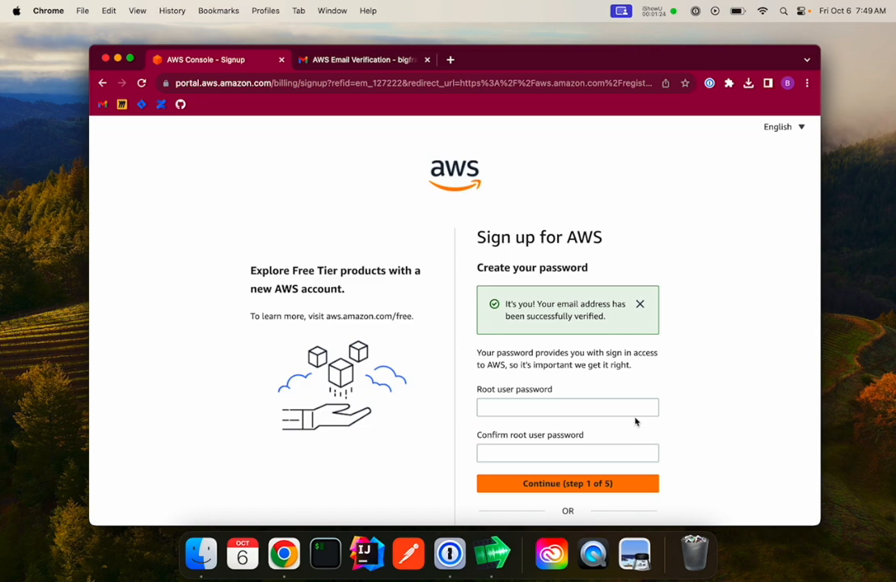
left_click(534, 408)
key("super+v")
key("Tab")
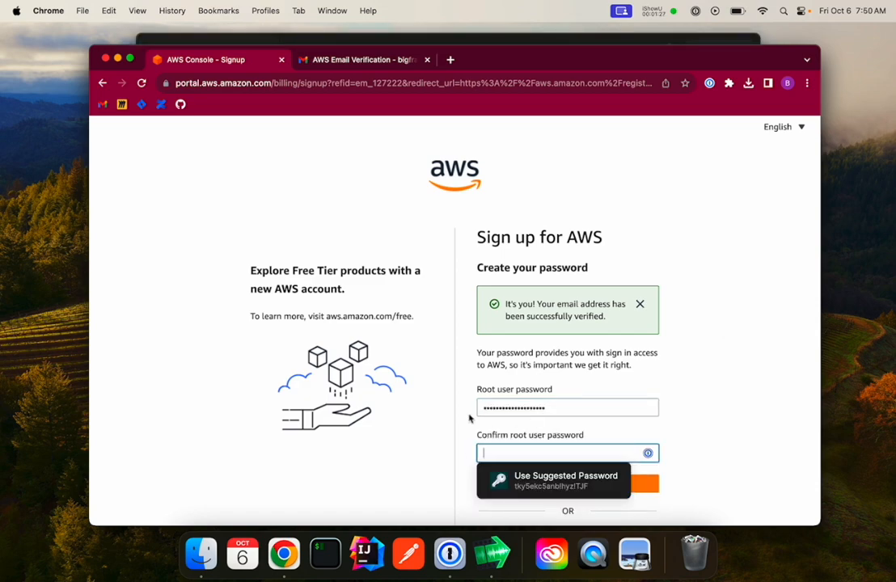
key("super+v")
left_click(422, 468)
scroll(422, 468, "down", 4)
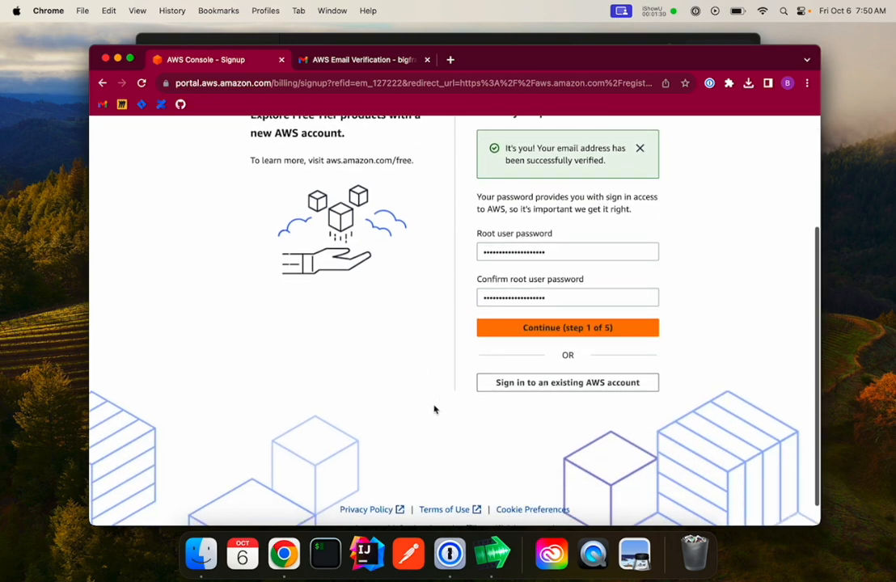
left_click(576, 330)
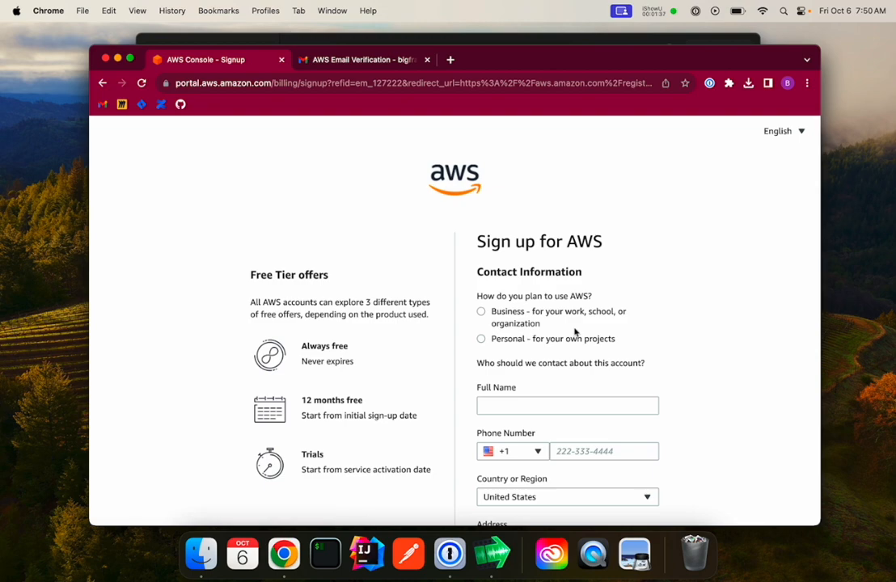
Choose Personal use in the contact information, enter the contact's full name and start entering the phone number
scroll(575, 331, "down", 2)
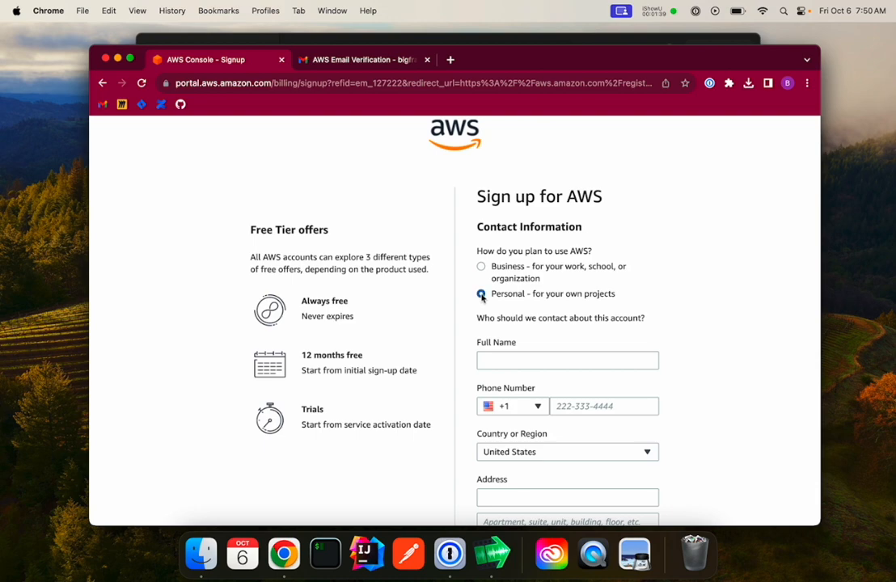
left_click(500, 362)
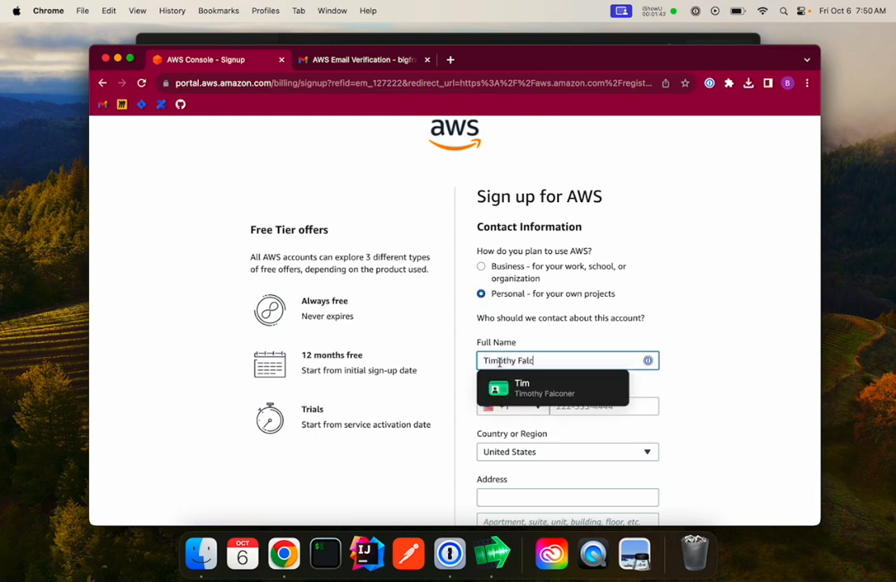
key("Tab")
left_click(594, 405)
type("4")
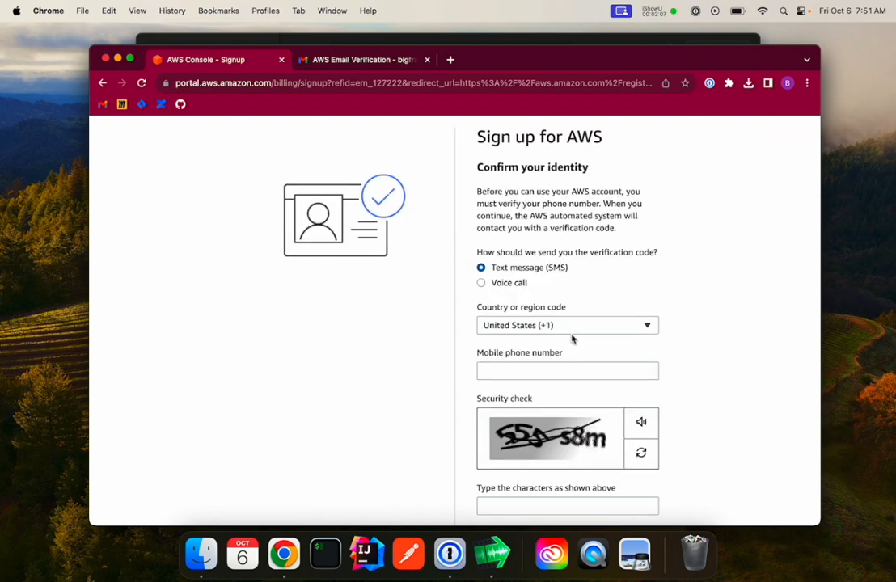
Activate the mobile phone number field on the identity confirmation form
scroll(643, 304, "up", 3)
scroll(644, 306, "down", 3)
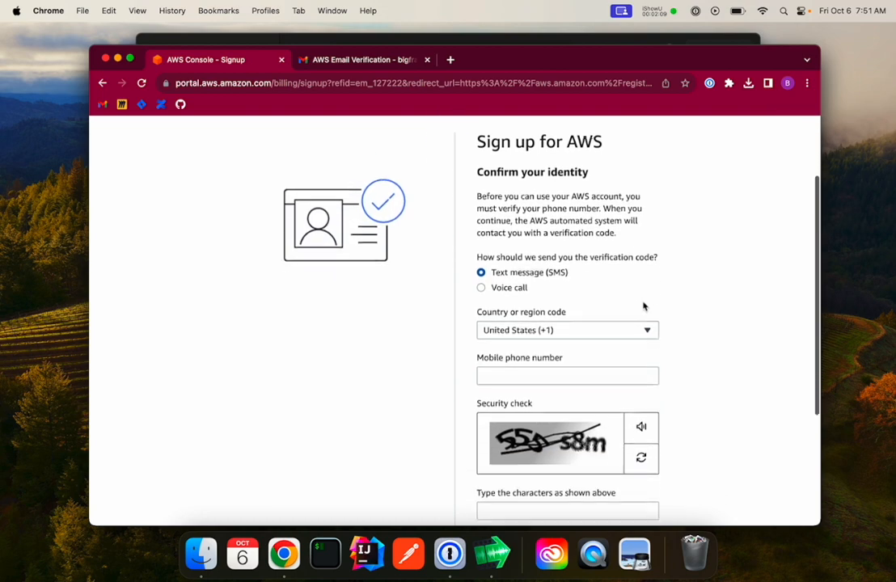
scroll(644, 305, "down", 2)
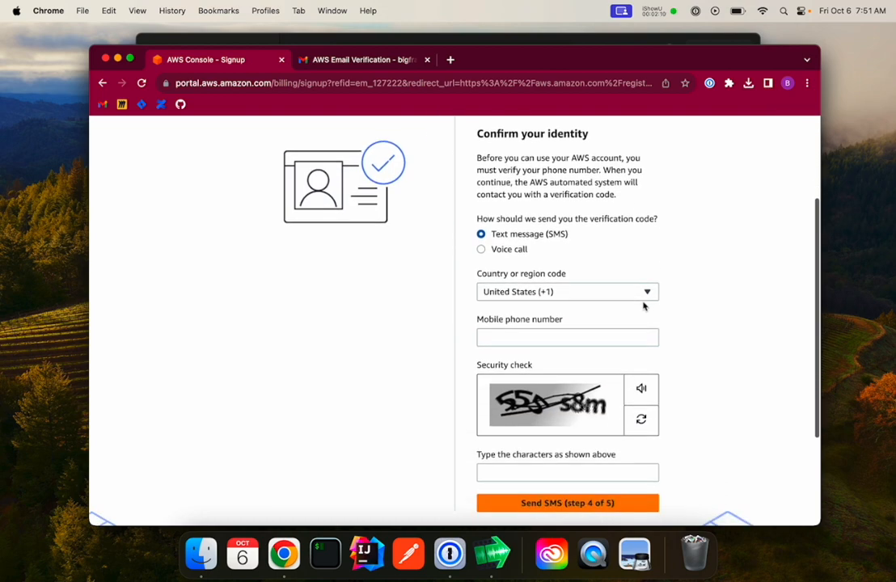
left_click(543, 340)
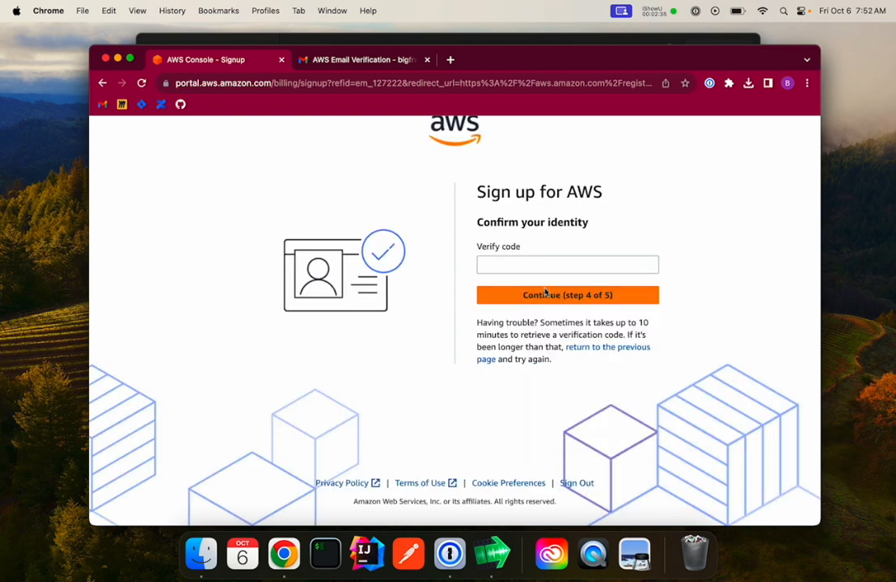
Enter the SMS verification code on the identity confirmation page and continue past step 4
left_click(537, 258)
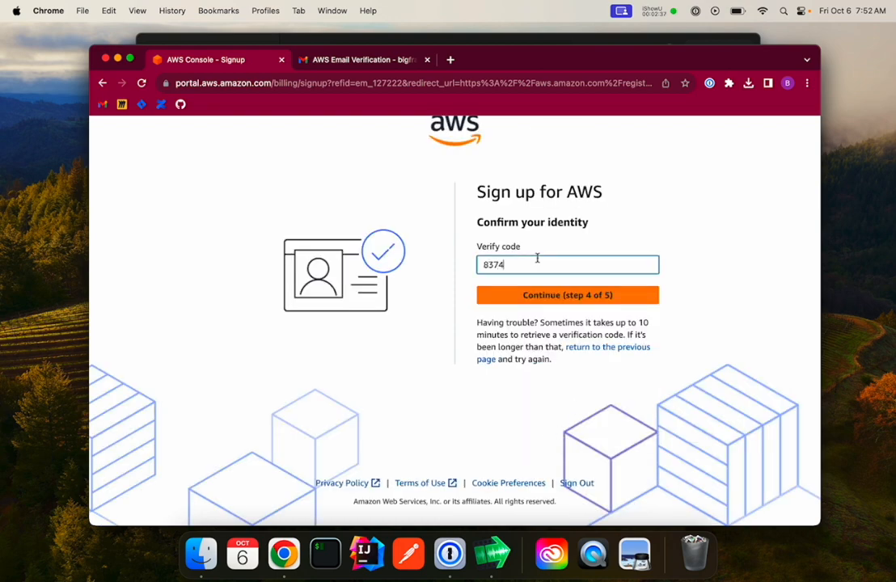
left_click(558, 296)
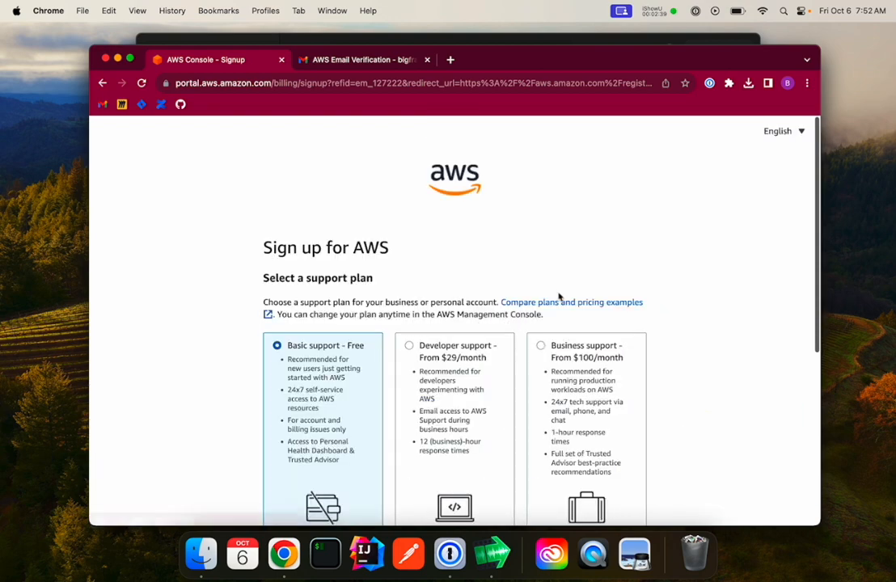
Review the support plans and complete the sign-up with the Basic support - Free plan
scroll(558, 297, "down", 1)
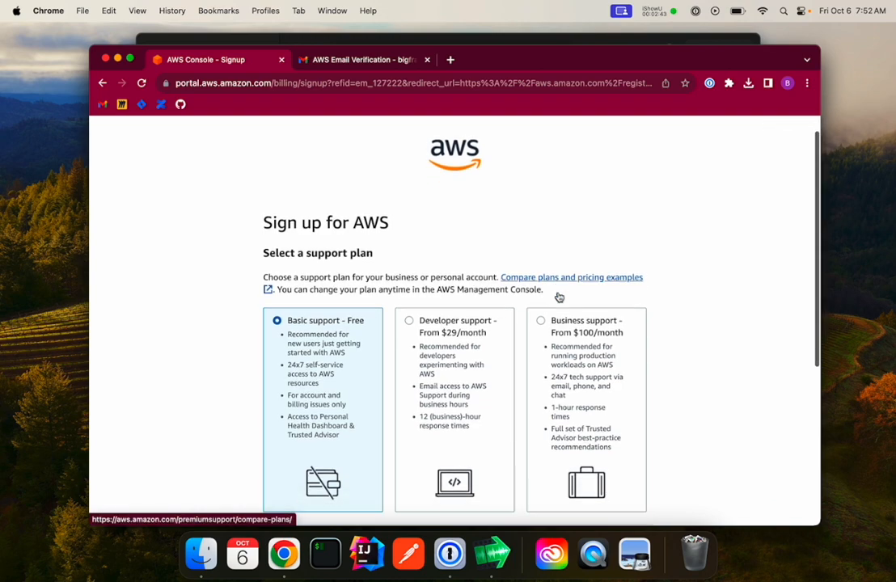
scroll(558, 297, "down", 3)
scroll(340, 360, "down", 5)
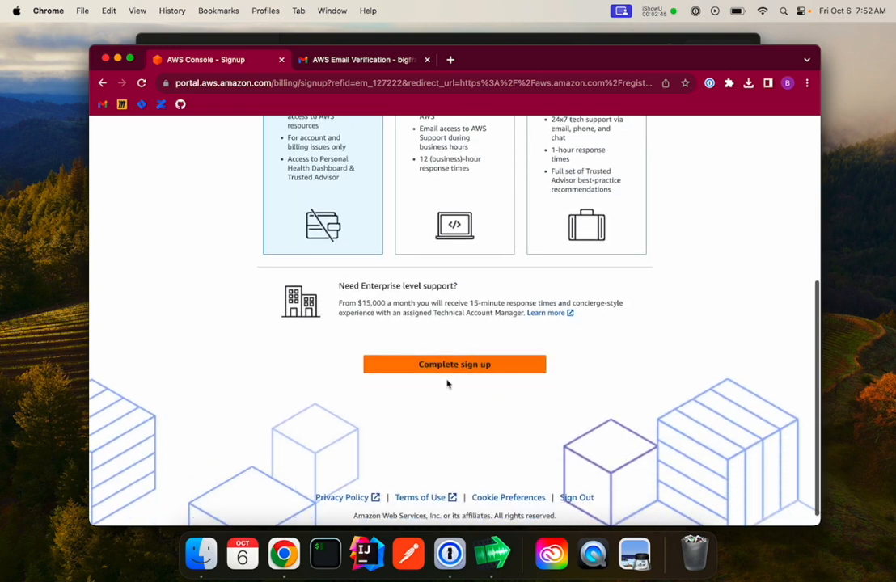
left_click(464, 365)
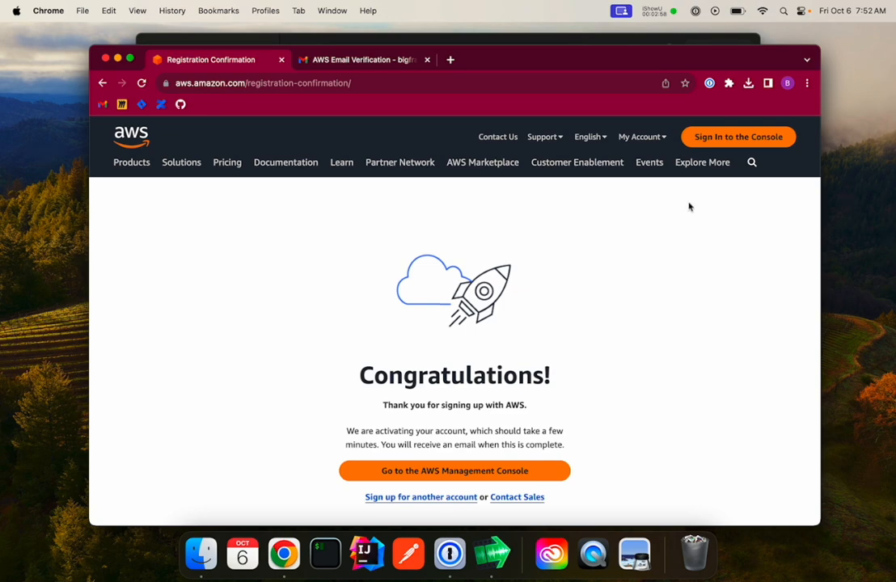
Sign in to the AWS console as root user with the account email and the account password saved in 1Password
left_click(760, 142)
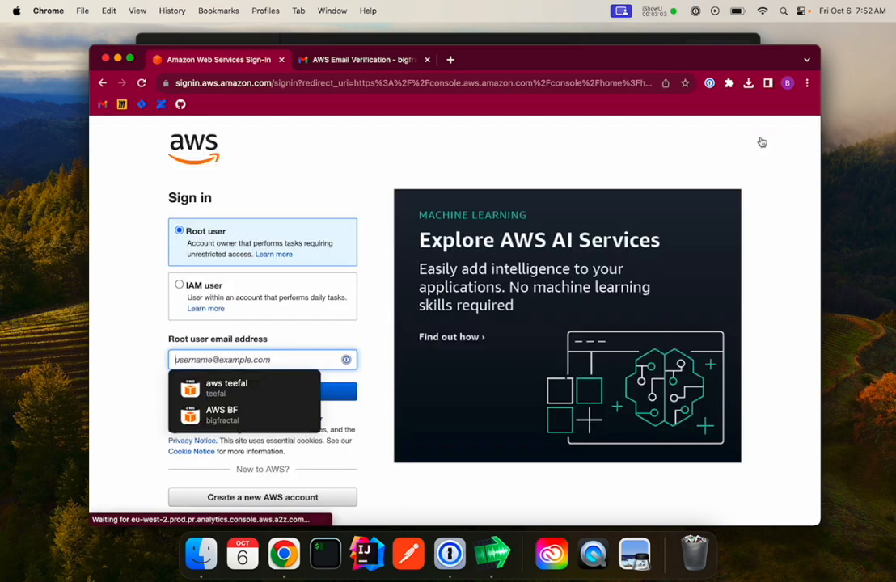
left_click(144, 252)
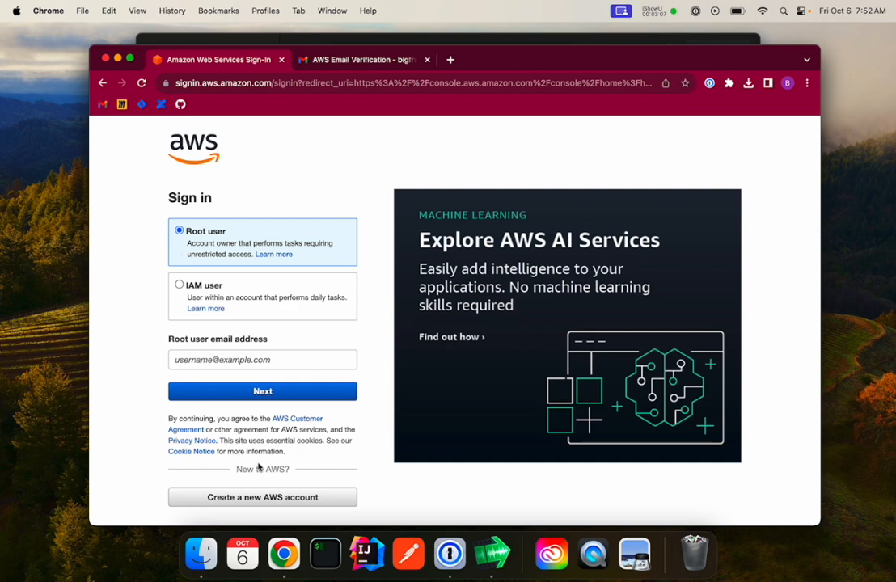
left_click(306, 363)
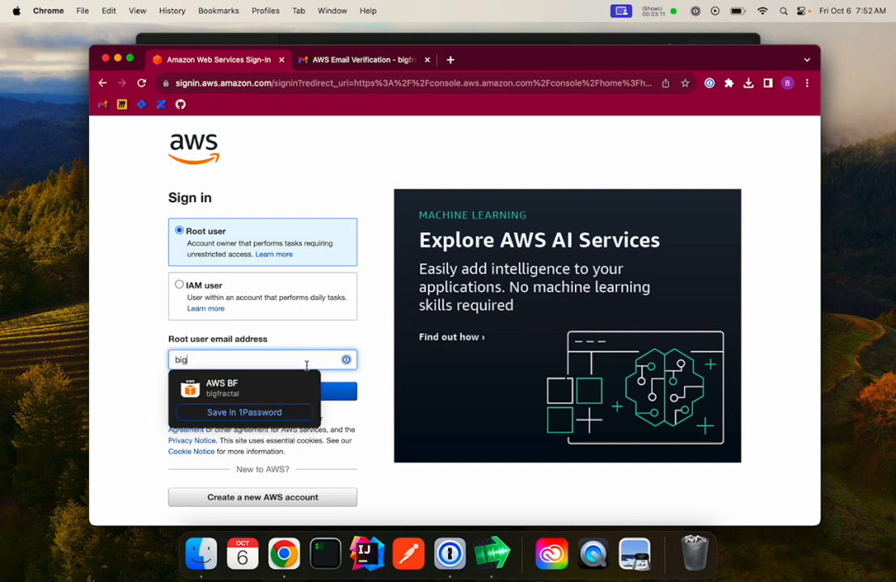
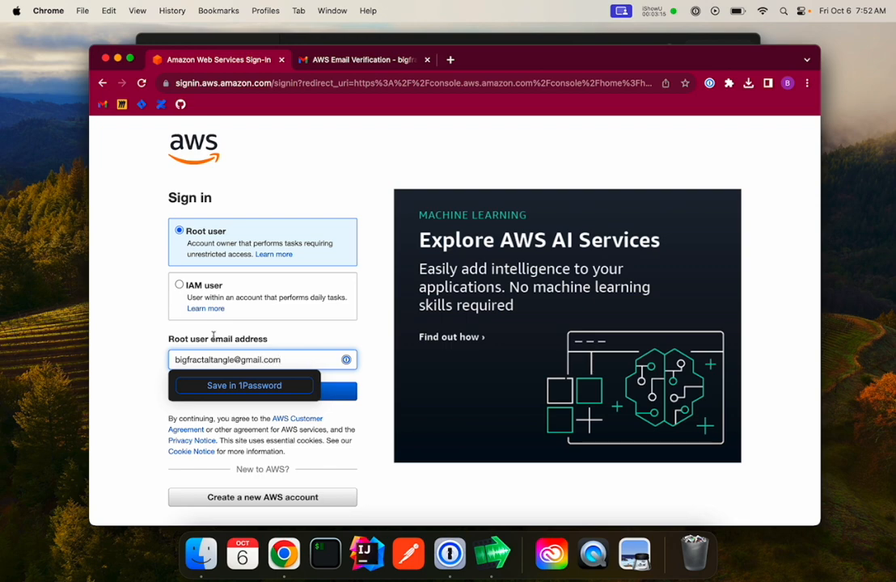
left_click(343, 388)
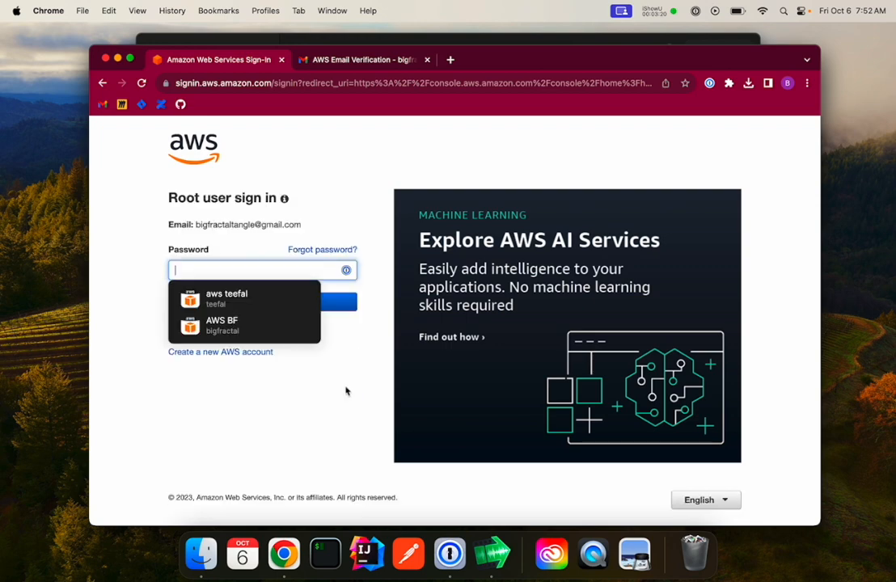
left_click(274, 325)
left_click(274, 304)
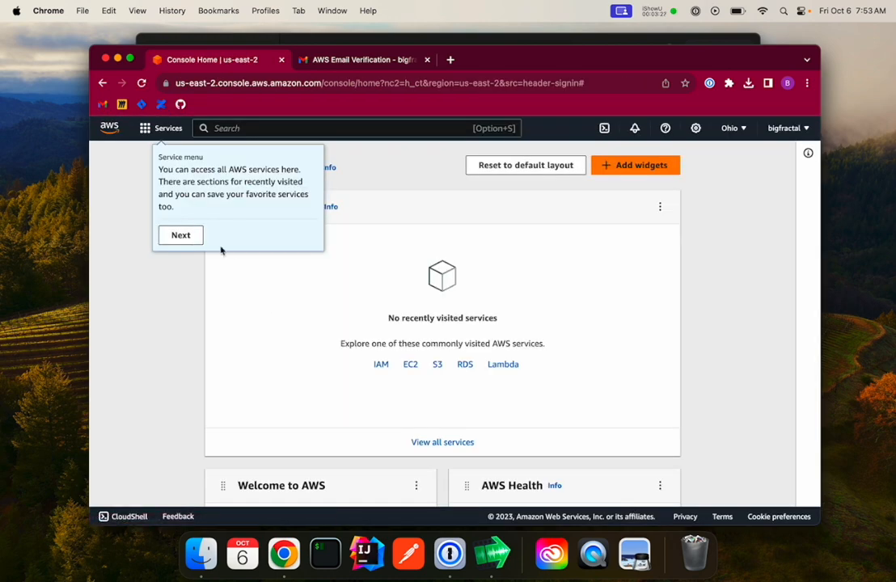
Dismiss the introductory tips about the service menu, resource search and user notifications
left_click(191, 239)
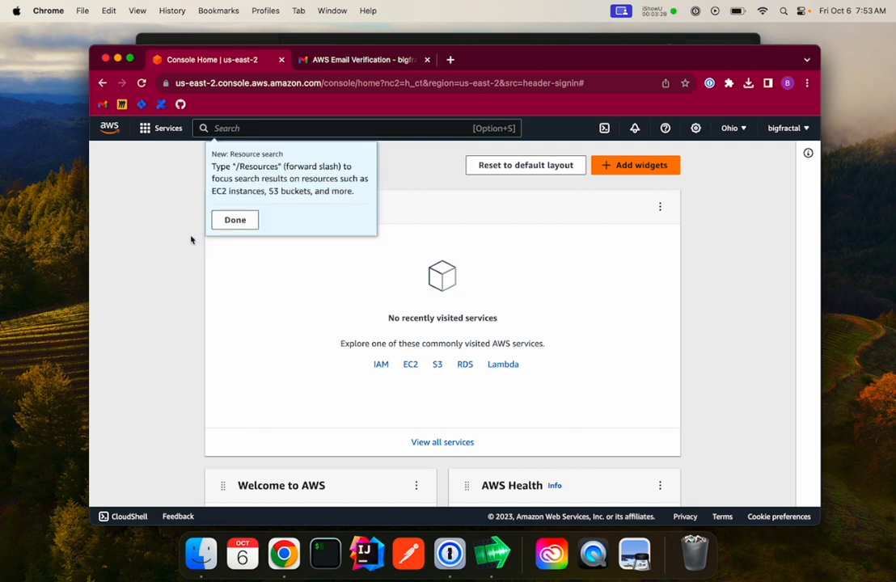
left_click(241, 230)
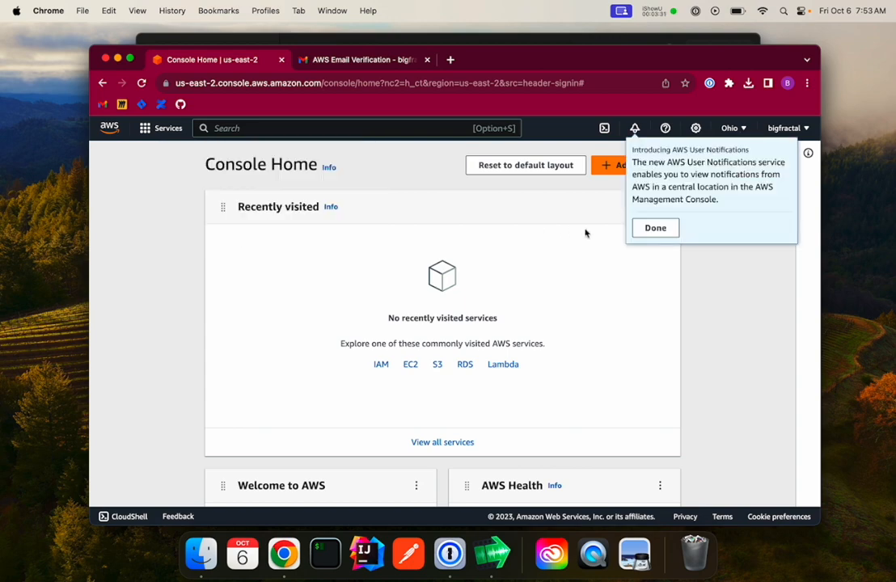
left_click(656, 227)
left_click(675, 267)
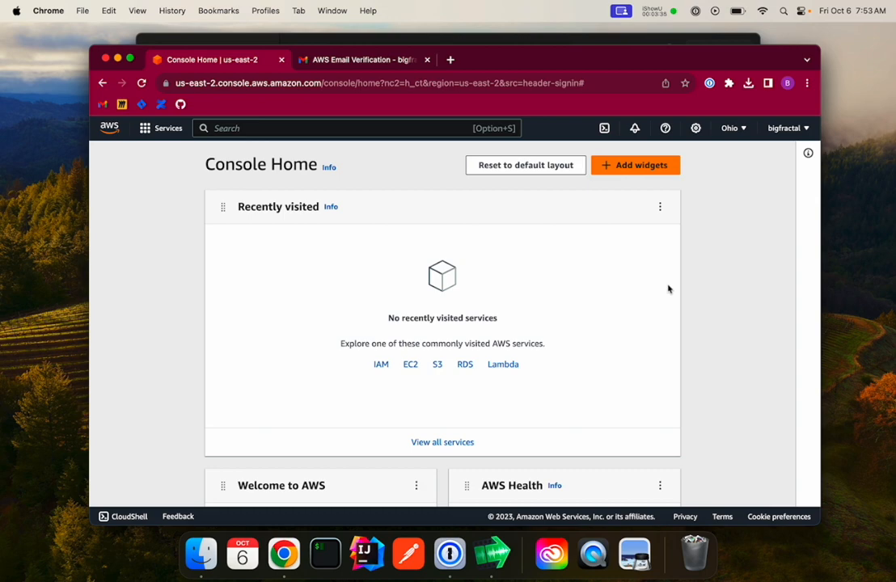
Switch the console region to US East (N. Virginia) and review the list of available regions
left_click(742, 138)
left_click(616, 162)
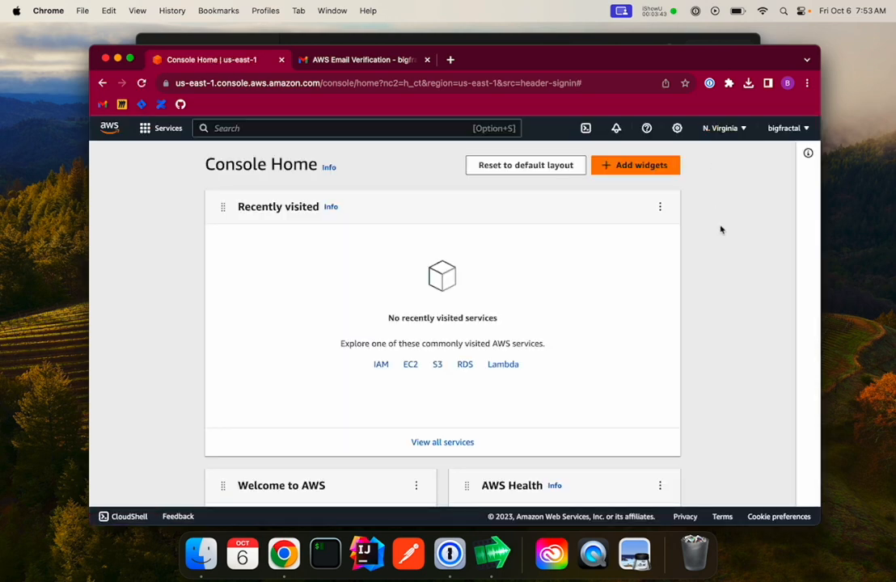
left_click(723, 128)
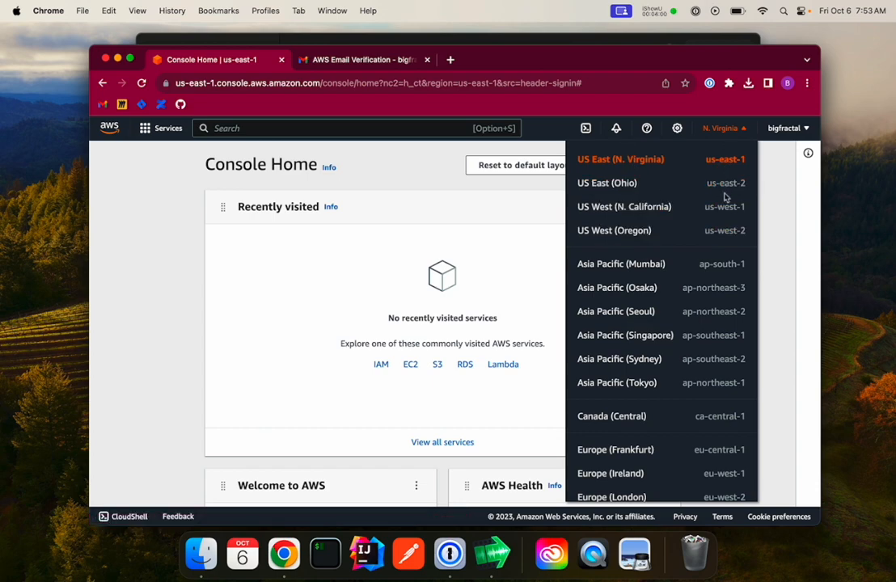
left_click(764, 230)
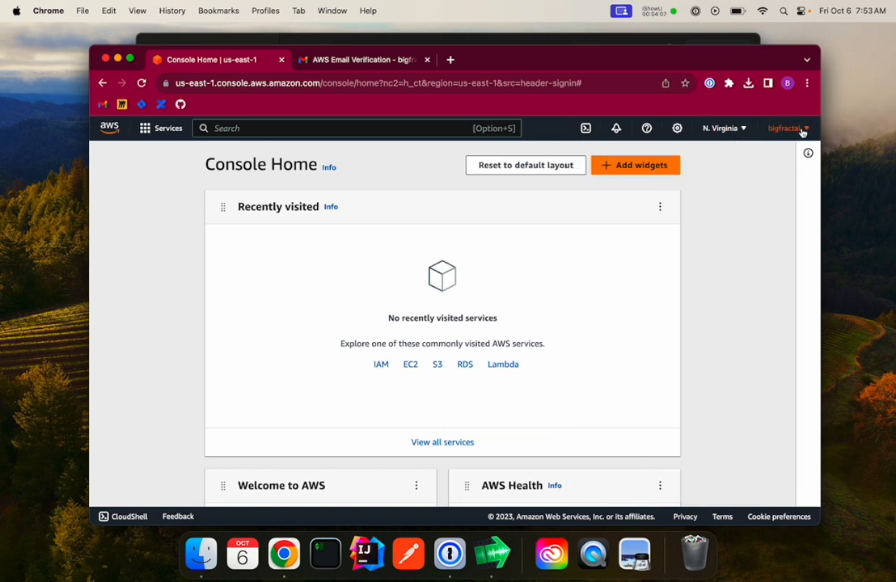
Open the root user's security credentials and start assigning an MFA device
left_click(802, 130)
left_click(668, 286)
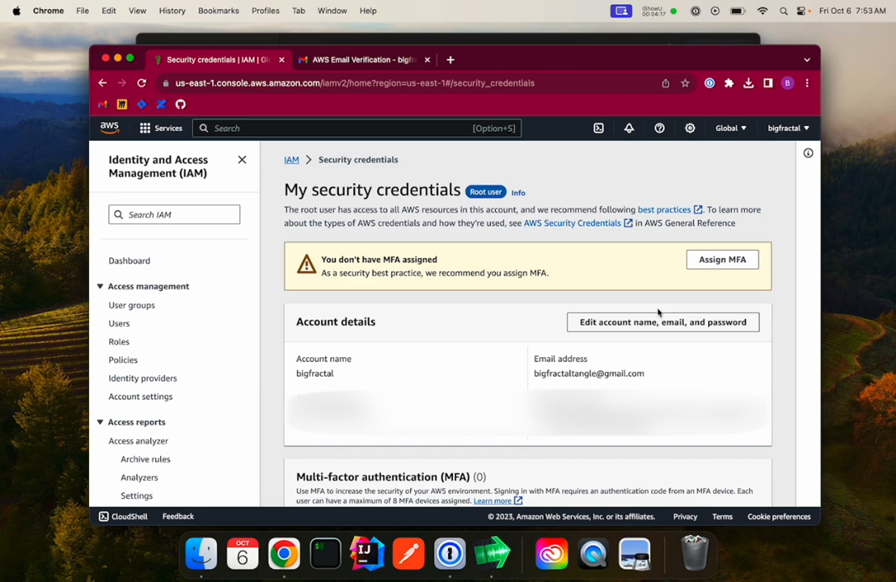
left_click(720, 259)
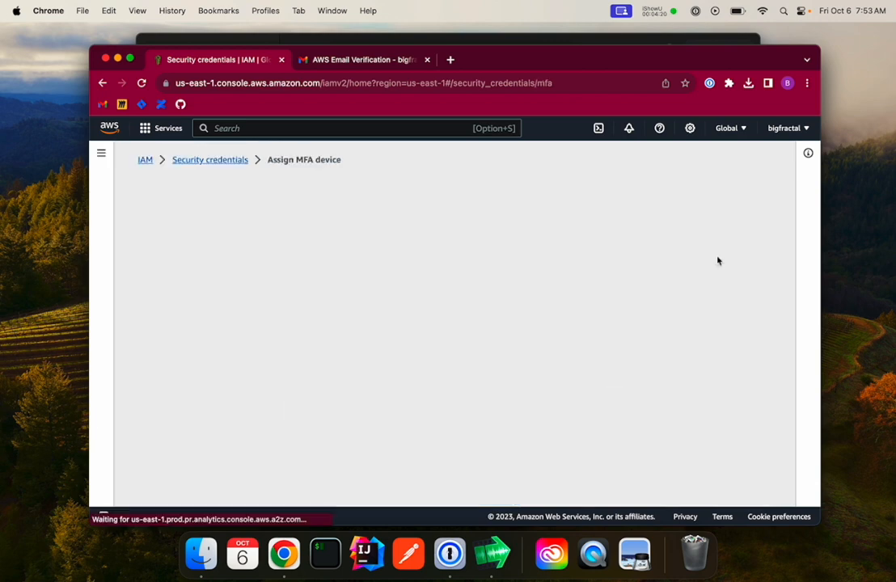
Name the MFA device macbook, keep Authenticator app as the device type and continue to device setup
scroll(557, 337, "down", 2)
scroll(556, 337, "down", 5)
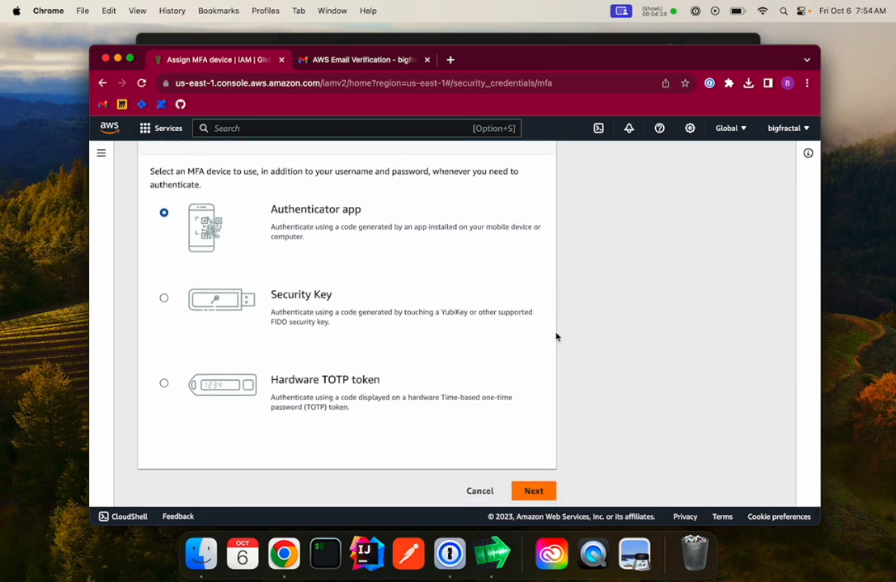
scroll(557, 337, "up", 5)
left_click(349, 271)
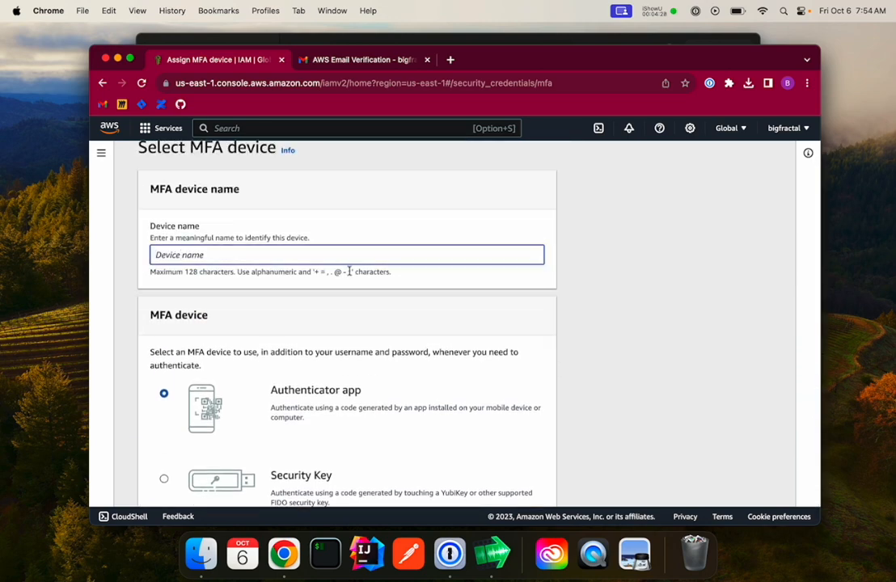
type("macbook")
scroll(542, 349, "down", 3)
scroll(541, 364, "down", 2)
left_click(533, 484)
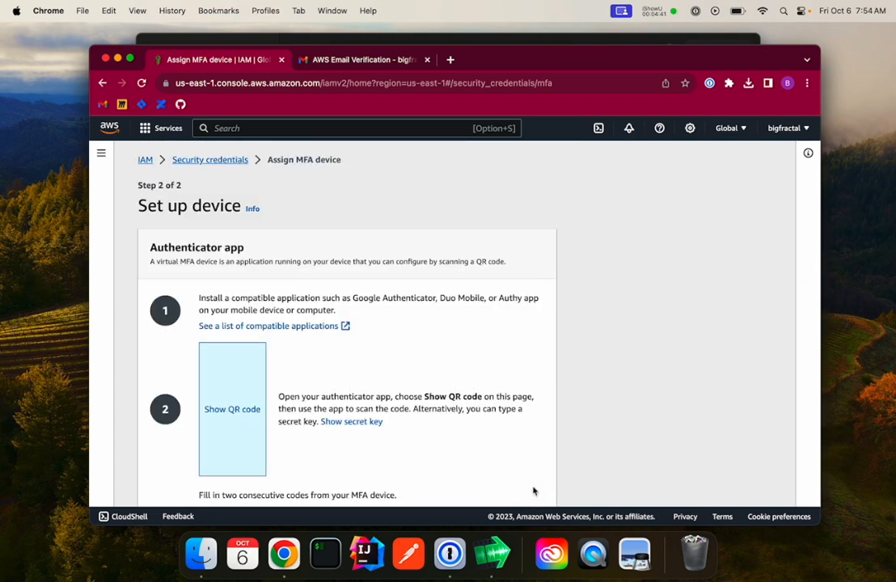
Show the MFA setup QR code and scan it into the AWS BF item in 1Password
scroll(459, 380, "down", 1)
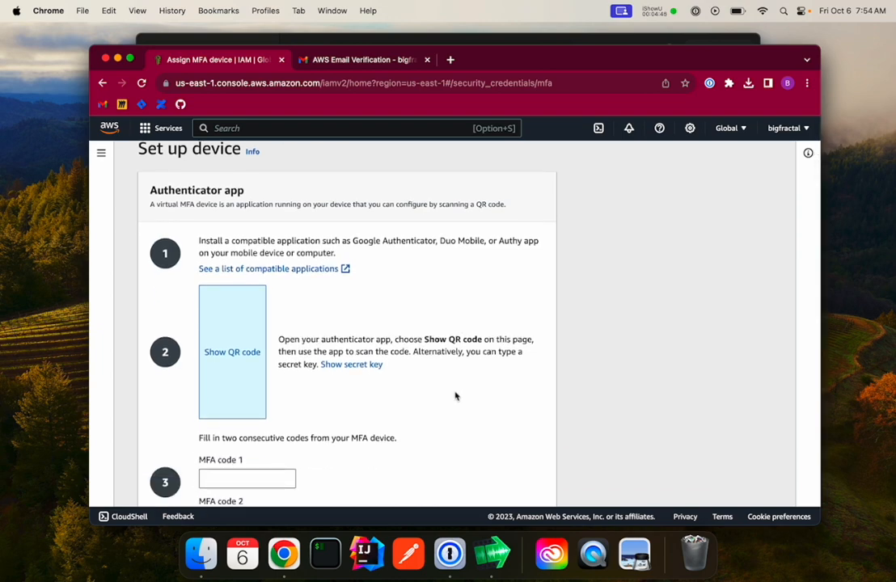
left_click(233, 352)
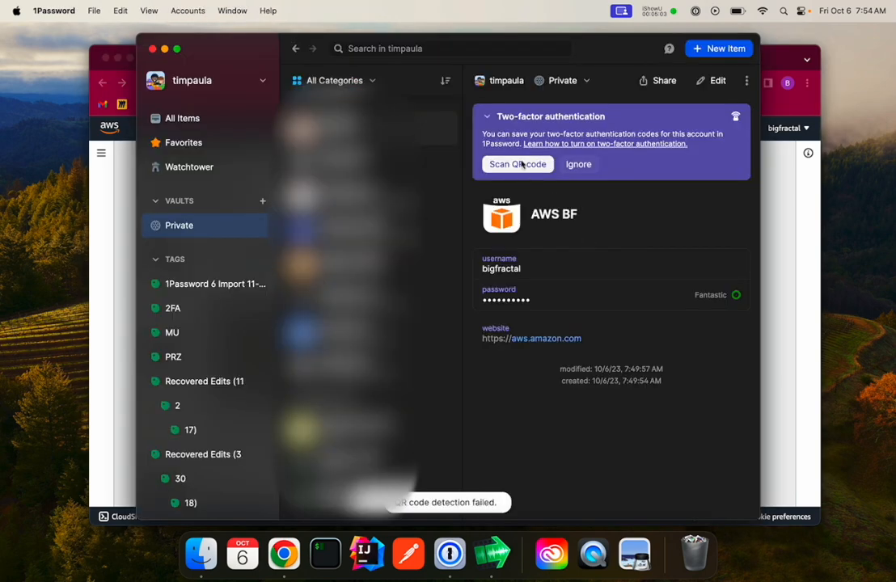
left_click(497, 165)
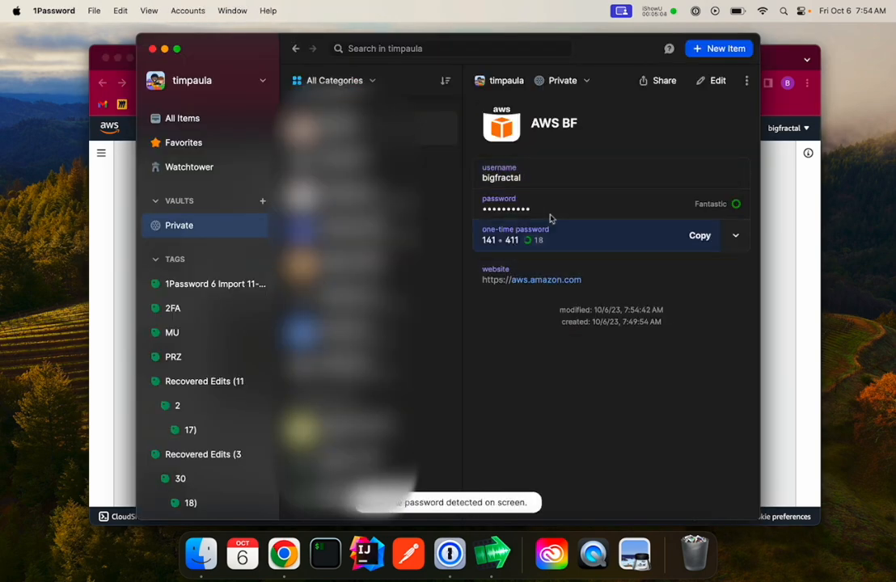
Copy the one-time password from 1Password and paste it as MFA code 1 in Chrome
left_click(698, 236)
key("super+Tab")
left_click(228, 479)
key("super+v")
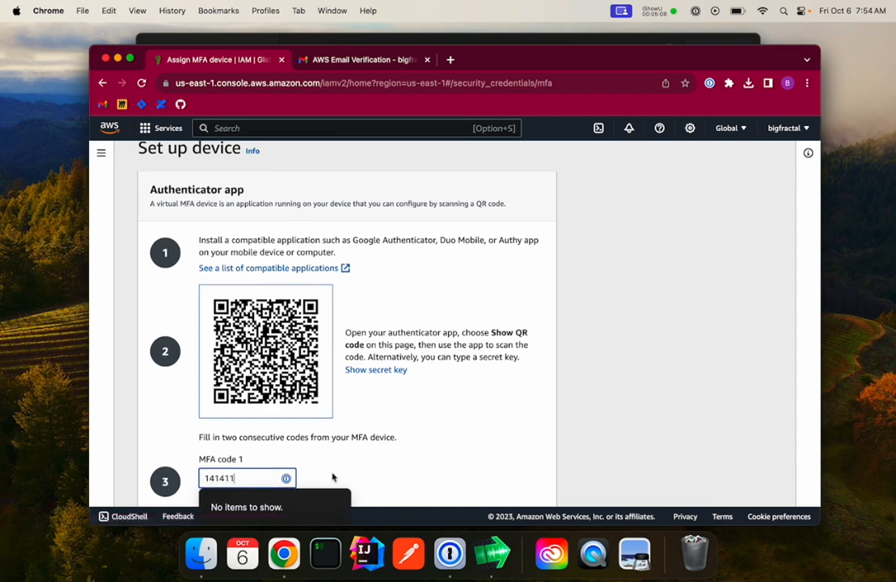
Enter the next one-time password from 1Password as MFA code 2, add the MFA device and dismiss the notification
scroll(334, 475, "down", 2)
key("super+Tab")
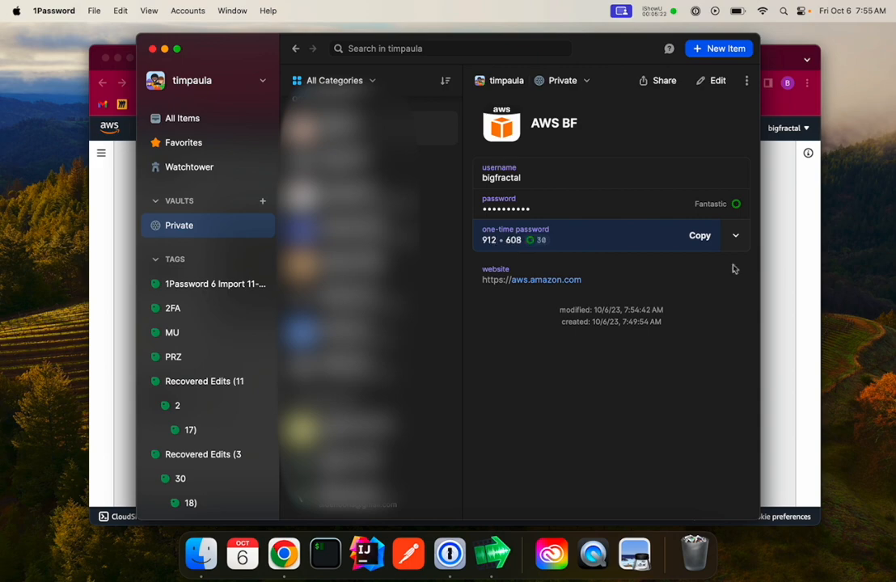
left_click(702, 241)
key("super+Tab")
left_click(342, 411)
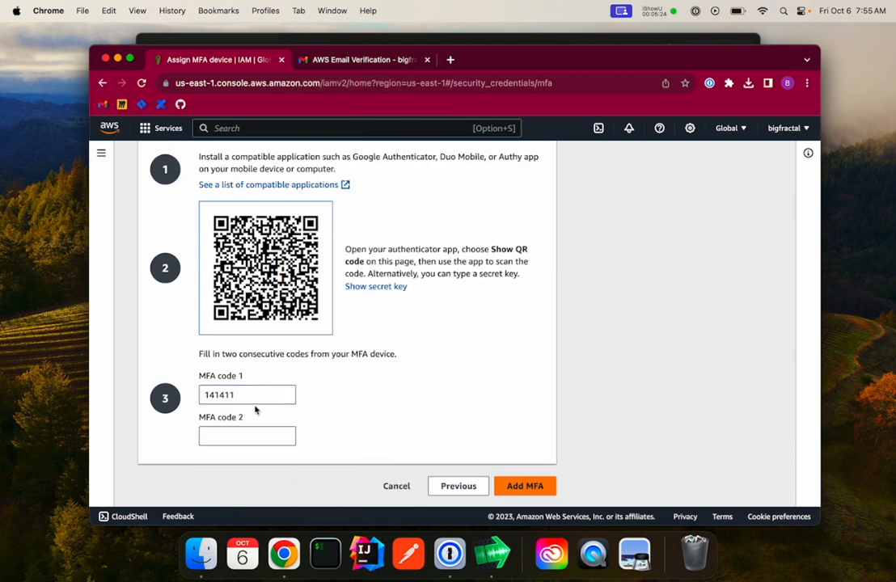
left_click(240, 434)
key("super+v")
left_click(523, 486)
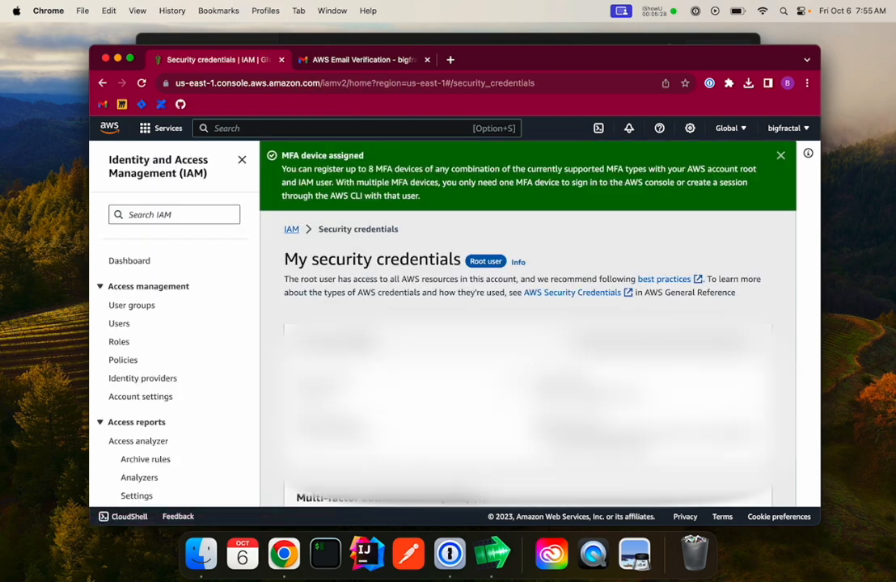
left_click(779, 156)
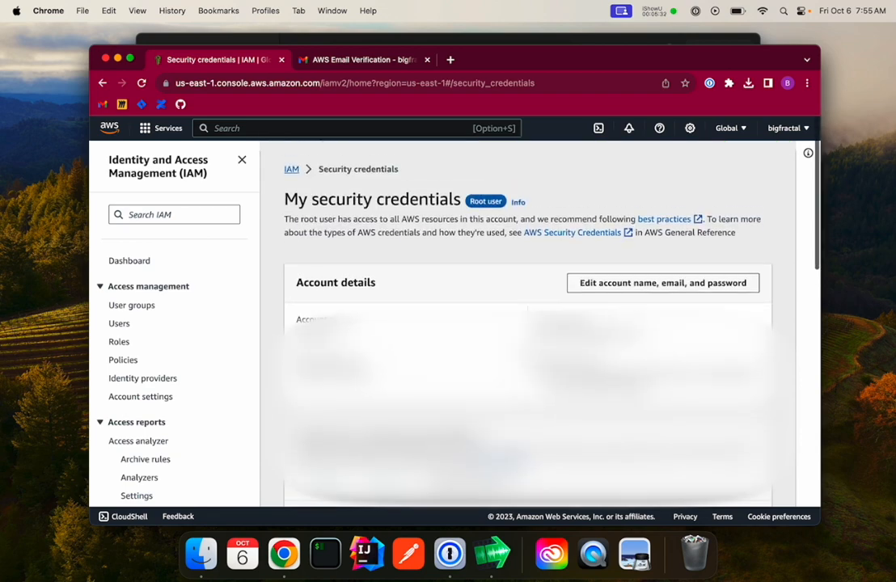
Sign out of the console and start a new root user sign-in with the account email
left_click(781, 130)
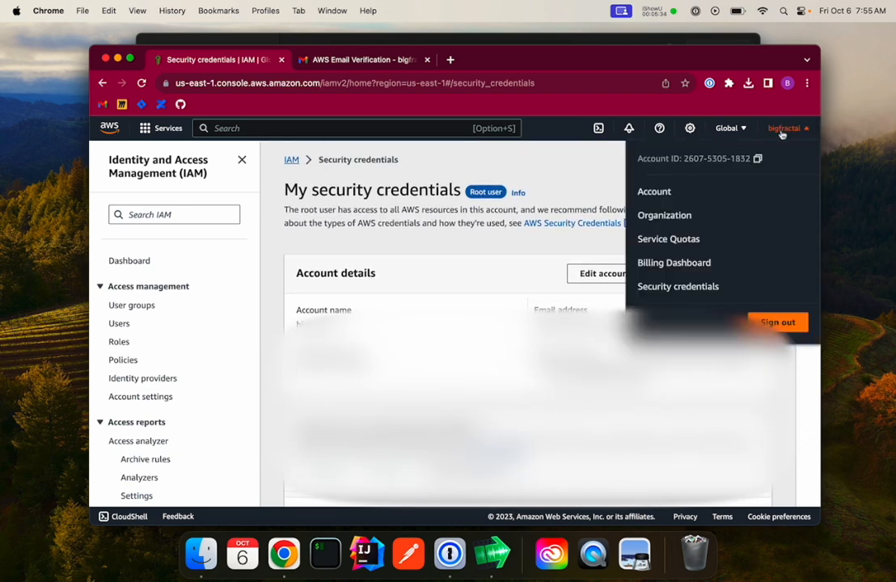
left_click(779, 326)
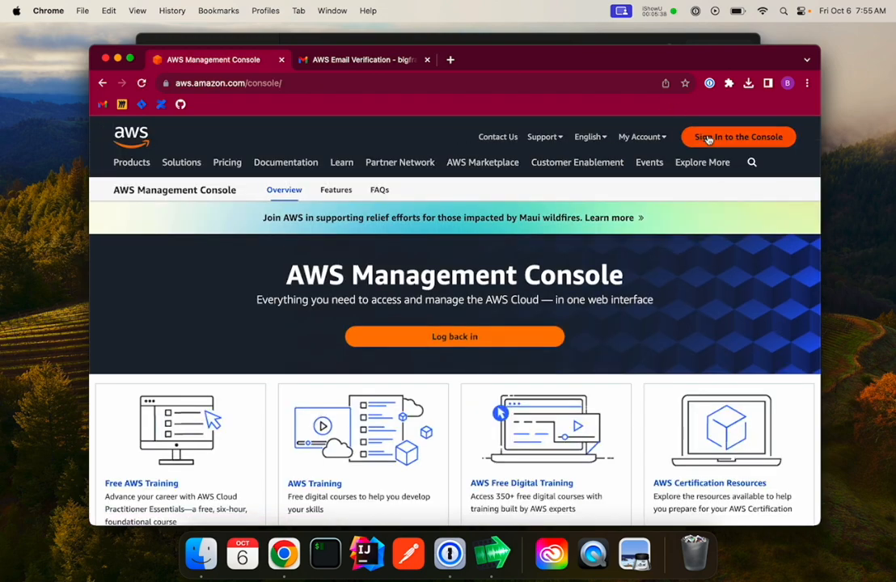
left_click(709, 139)
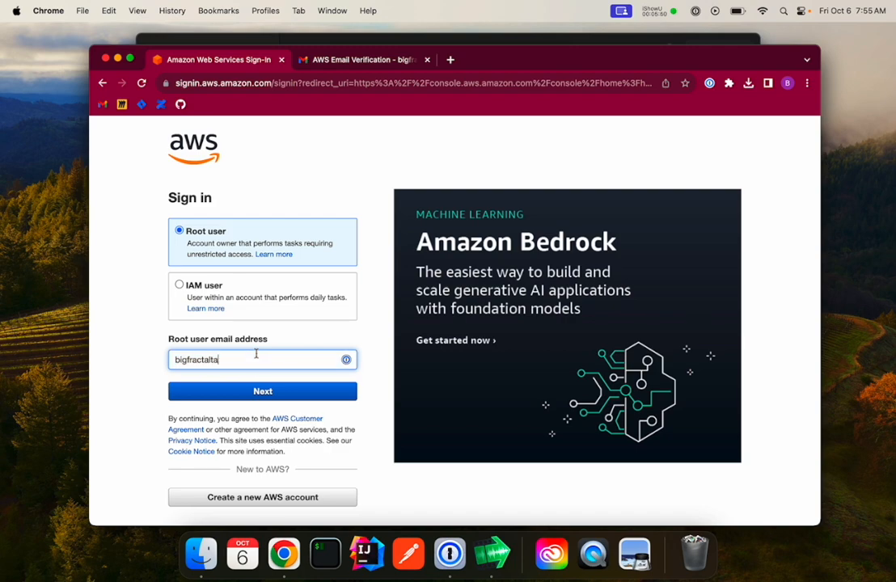
left_click(215, 392)
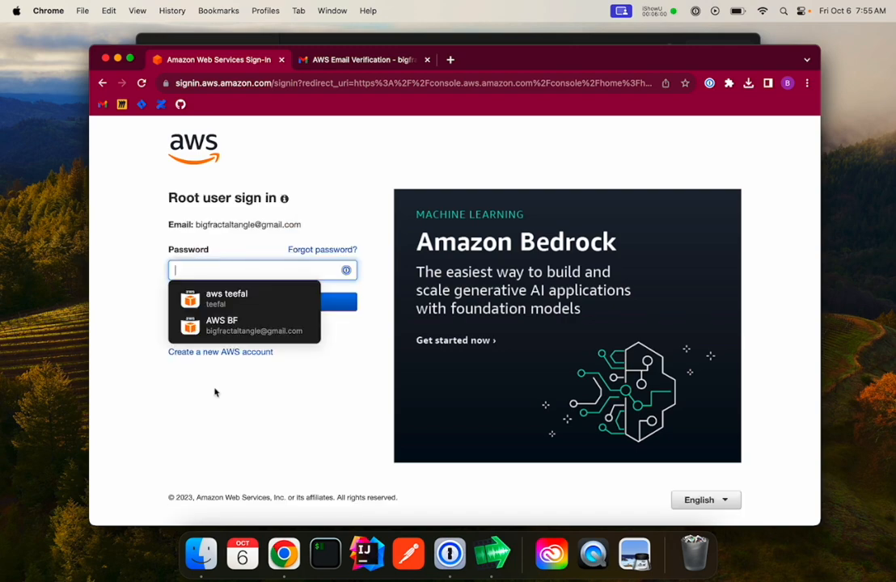
Complete the root user sign-in with the saved account password and the MFA code
left_click(249, 299)
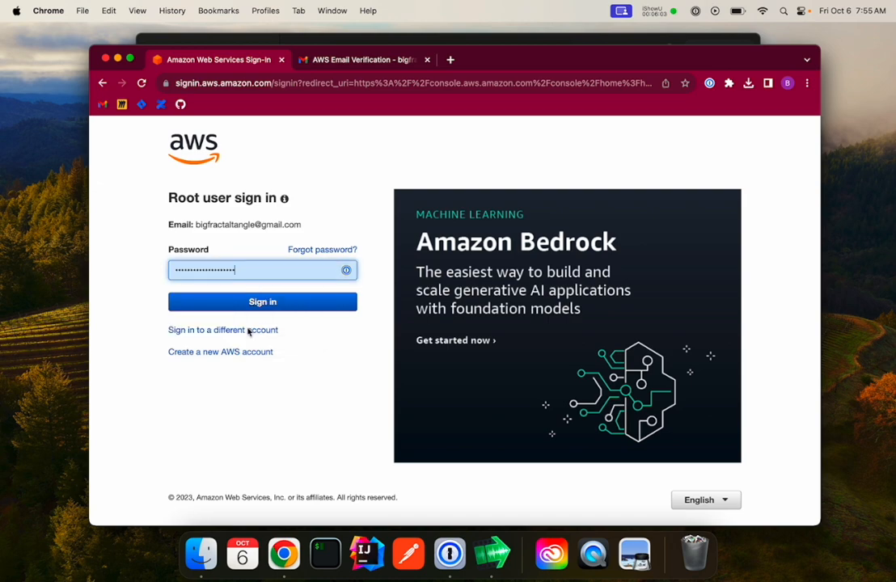
left_click(279, 308)
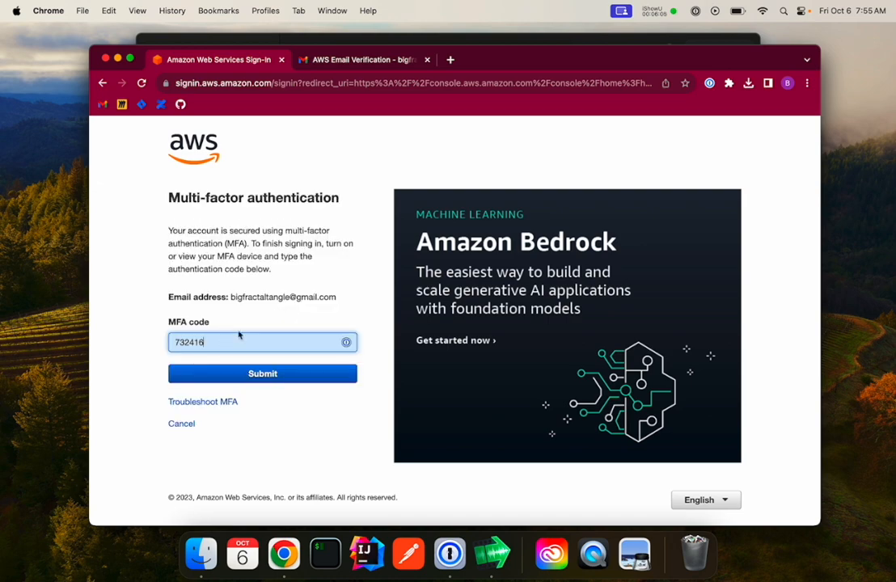
left_click(266, 372)
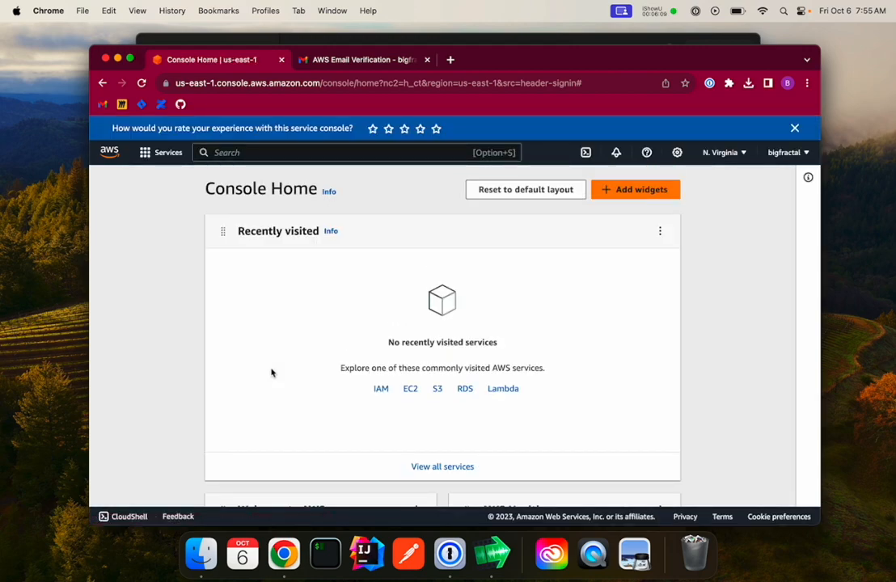
Close the console rating banner and display the list of all AWS services
left_click(795, 128)
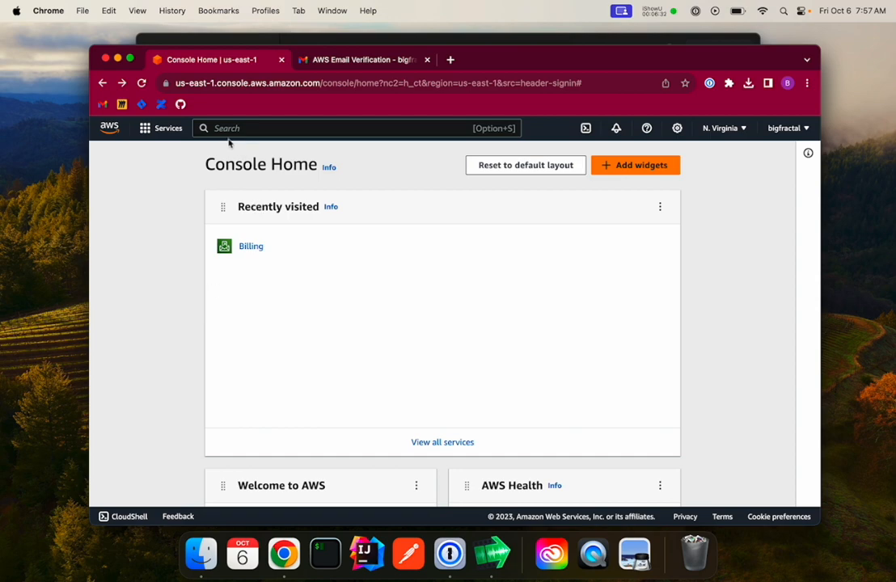
left_click(168, 128)
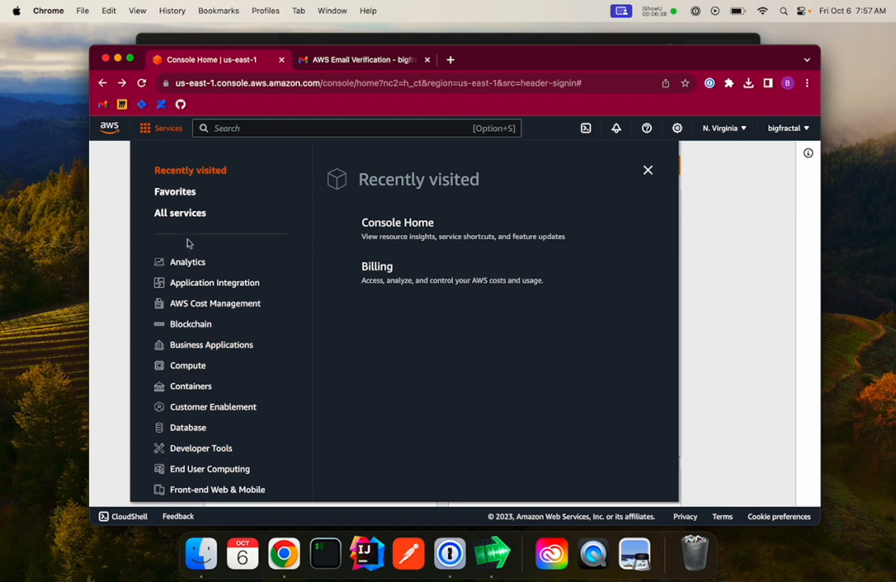
left_click(179, 213)
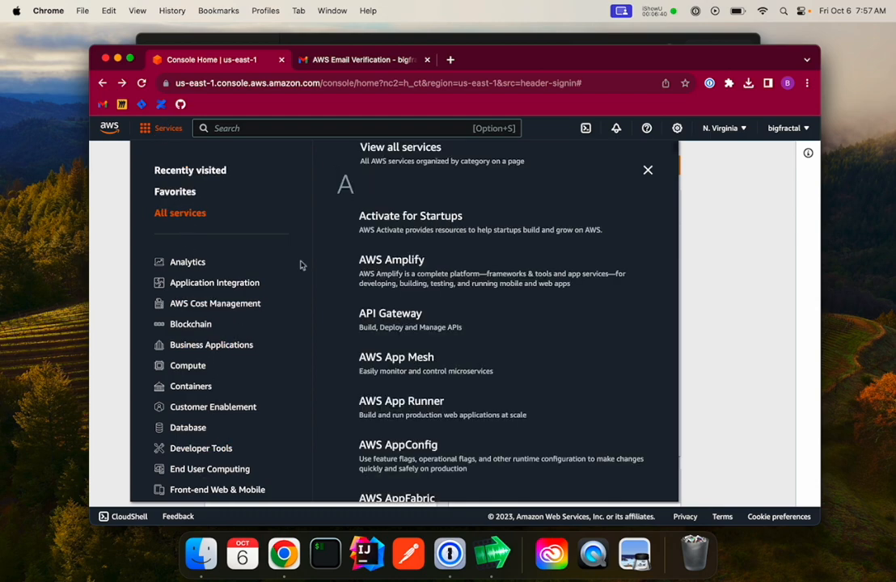
Search the console's services for "iam" and open the IAM dashboard
scroll(398, 334, "down", 5)
scroll(398, 334, "up", 7)
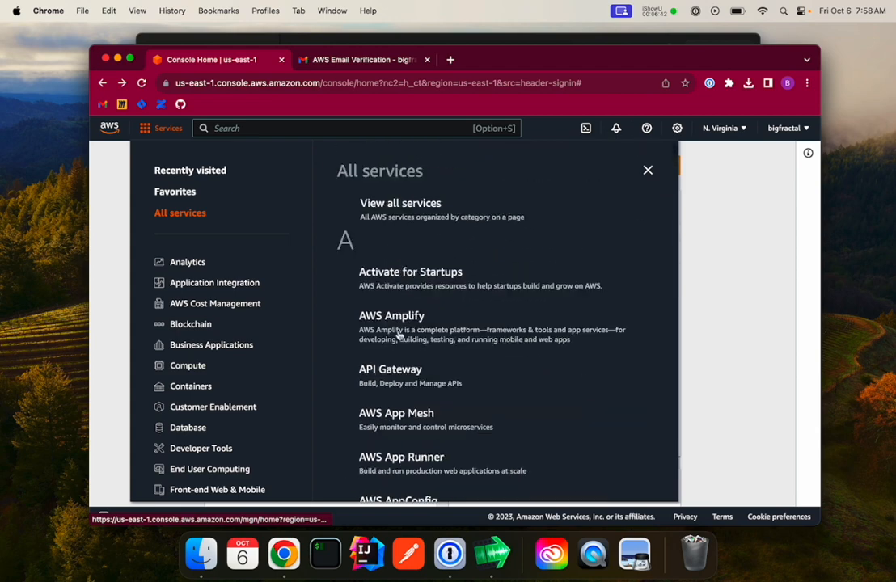
right_click(231, 130)
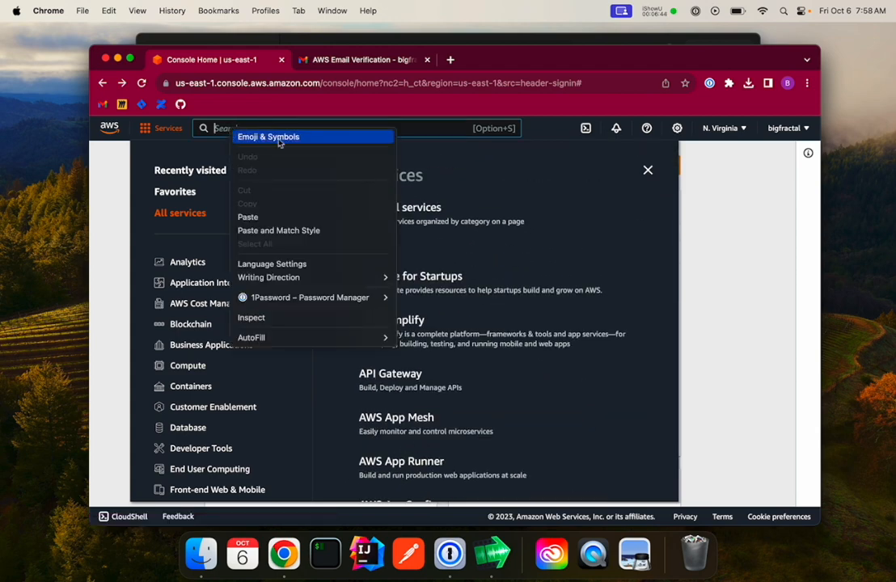
left_click(290, 129)
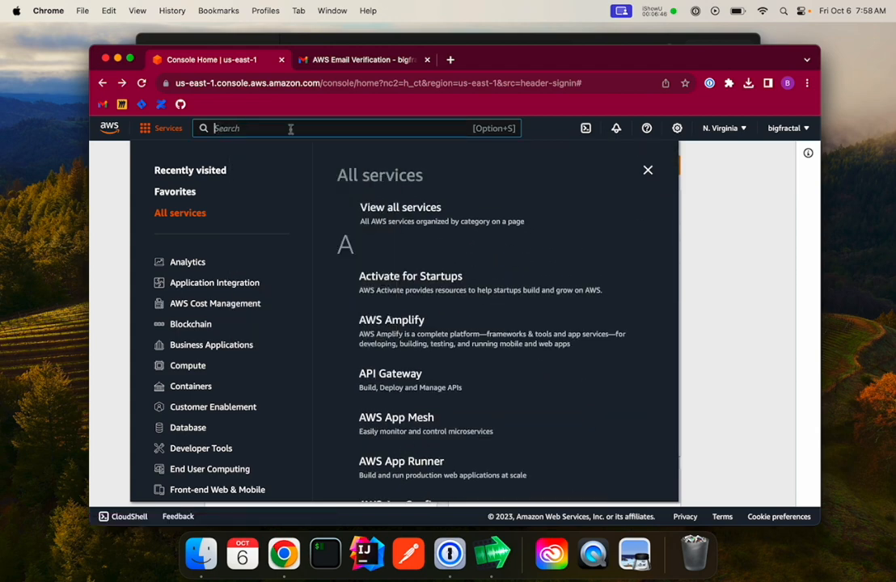
type("iam")
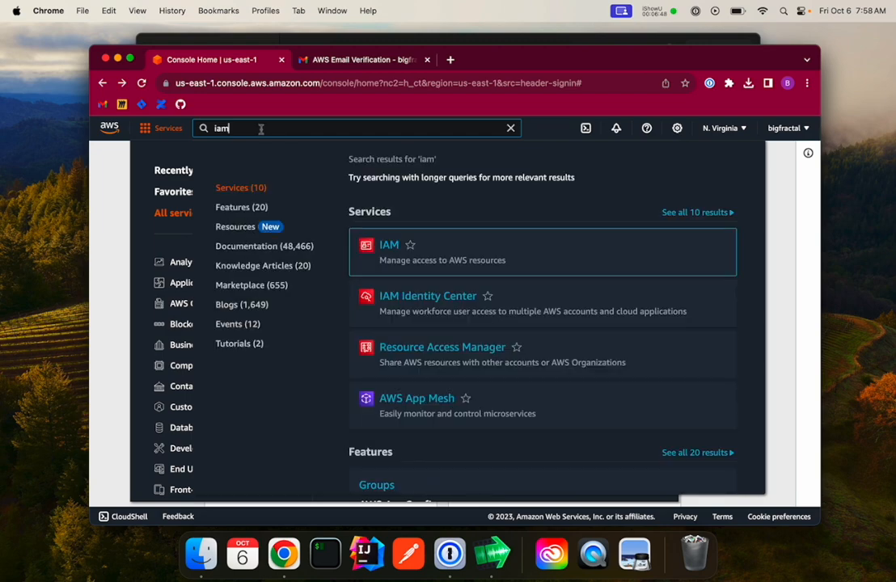
key("Return")
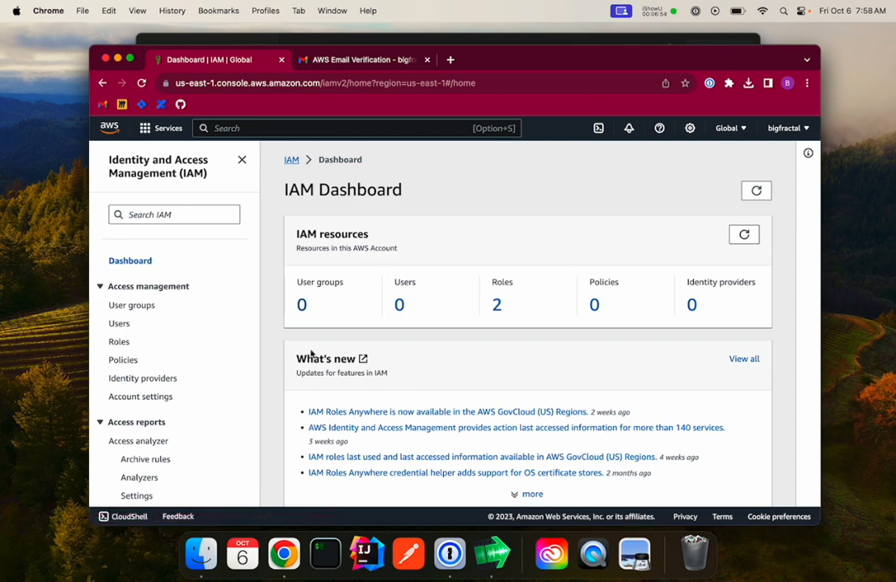
Start creating a new user from the IAM users list and name it tangle
left_click(400, 308)
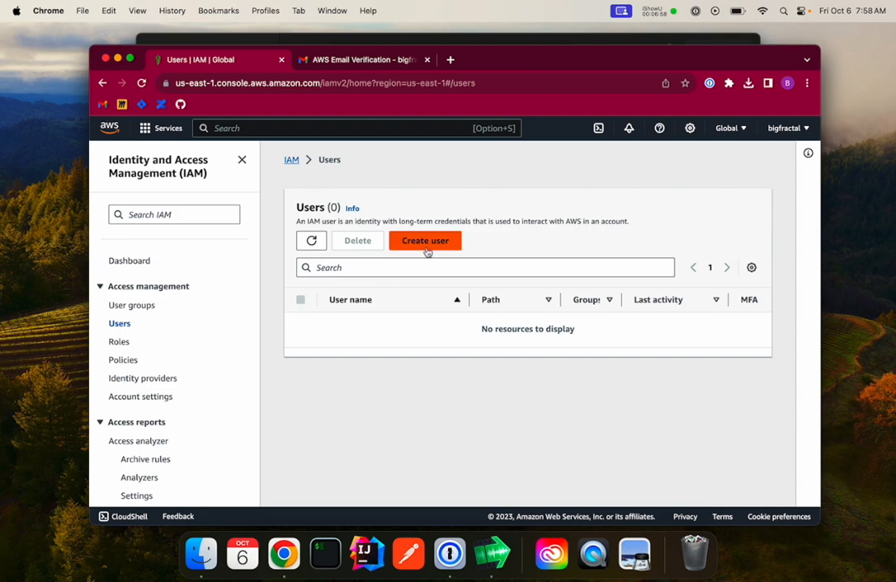
left_click(426, 244)
left_click(380, 295)
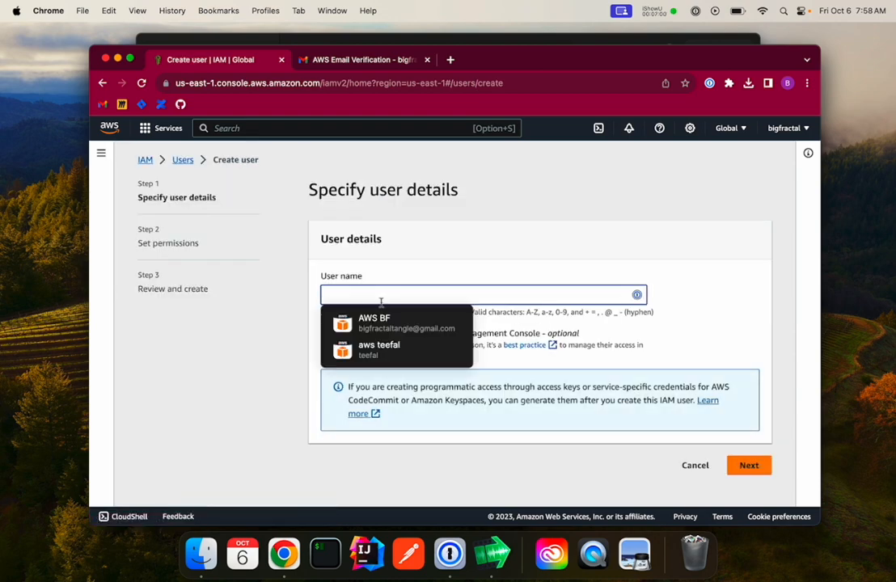
type("tangle")
left_click(439, 280)
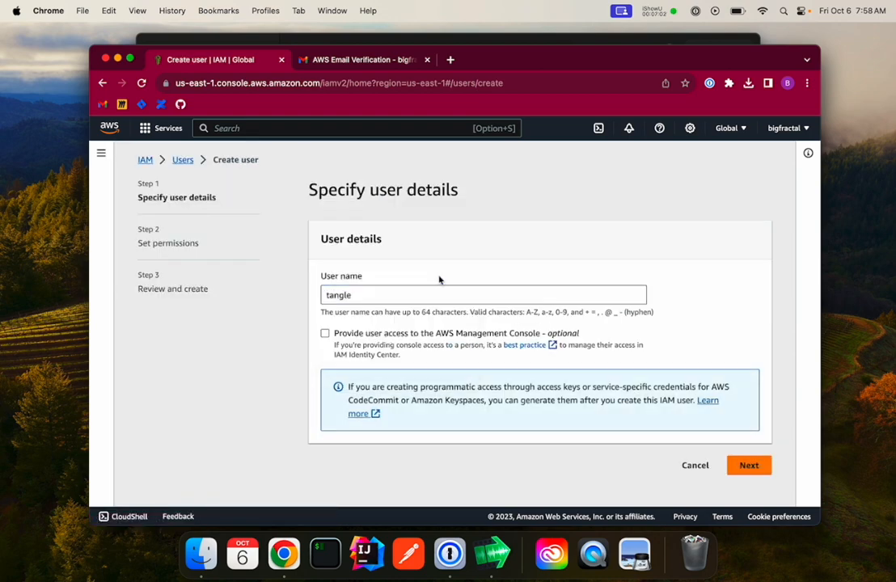
Provide the user with AWS Management Console access and set the user type to an IAM user
left_click(325, 333)
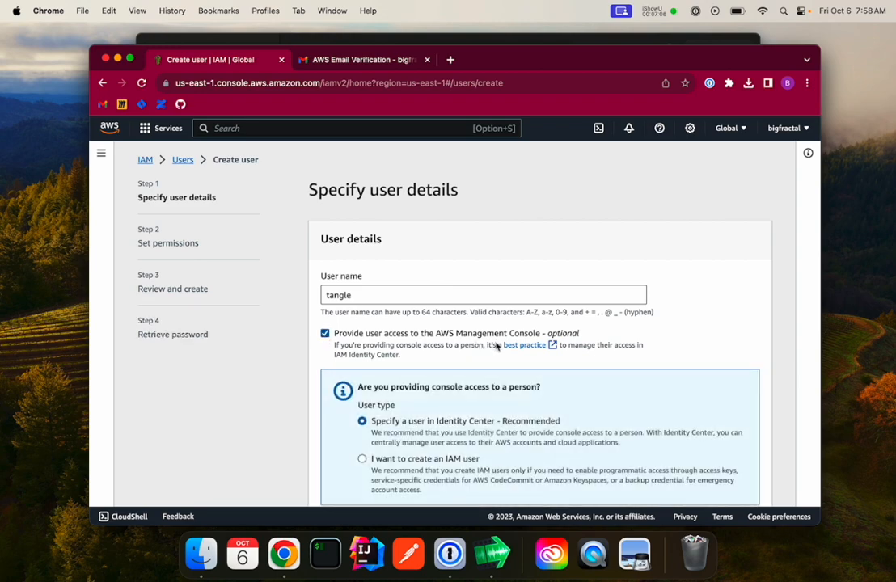
scroll(496, 346, "down", 4)
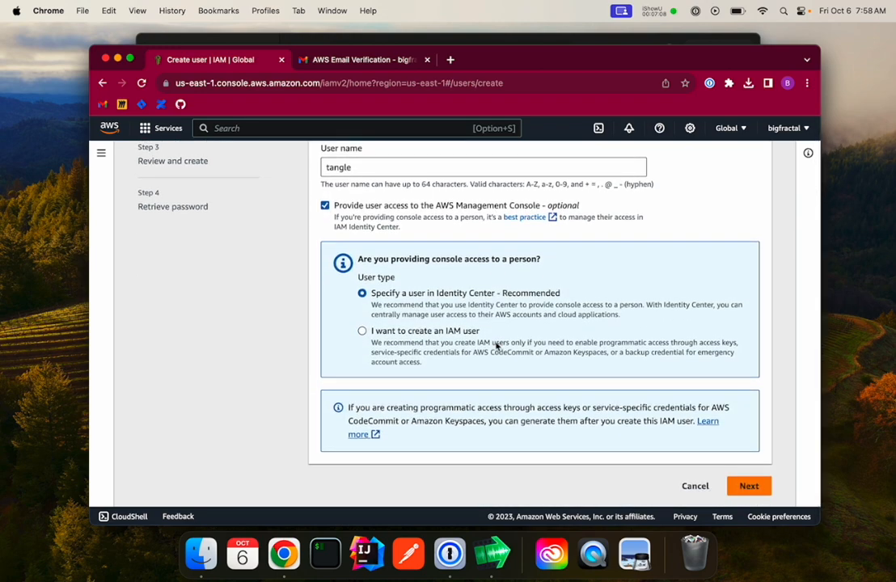
left_click(402, 337)
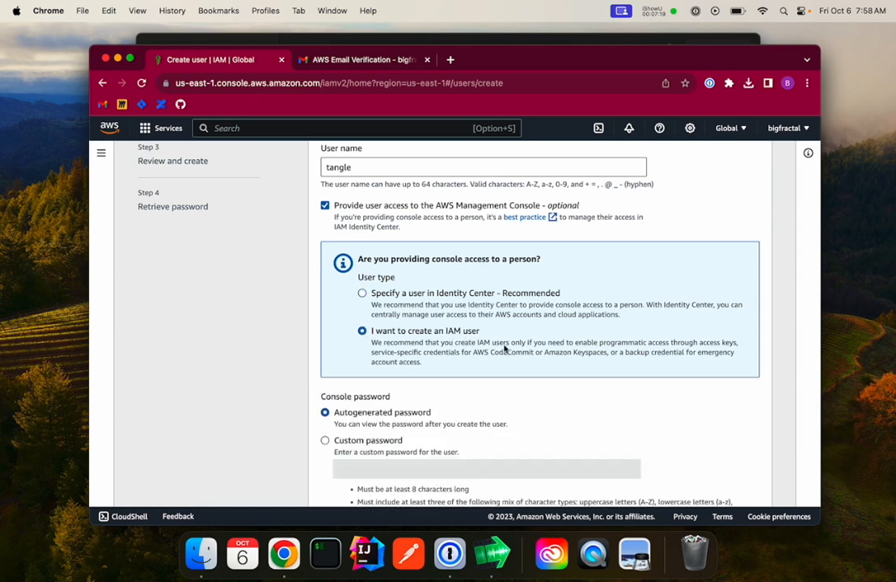
Paste a custom console password, turn off the required password change at next sign-in, and continue to the permissions
scroll(504, 348, "down", 3)
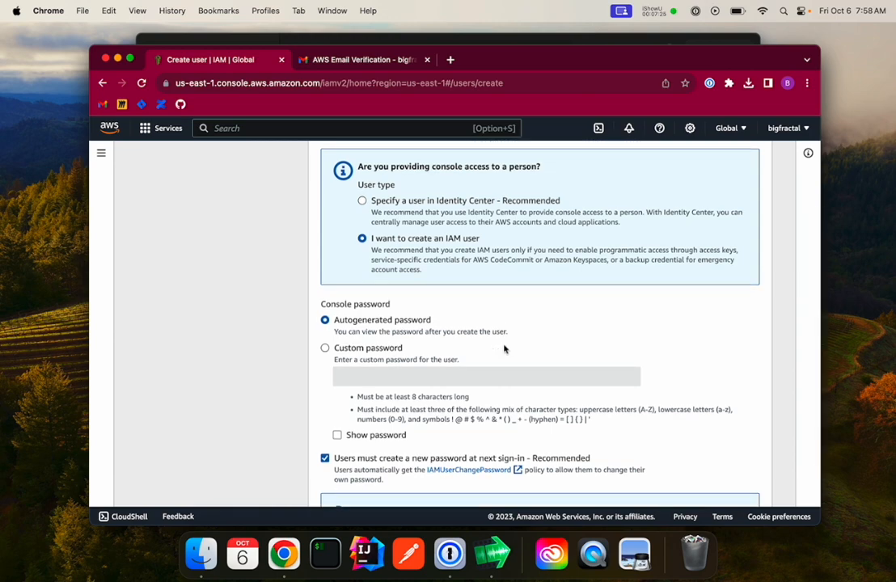
scroll(504, 347, "down", 3)
left_click(324, 245)
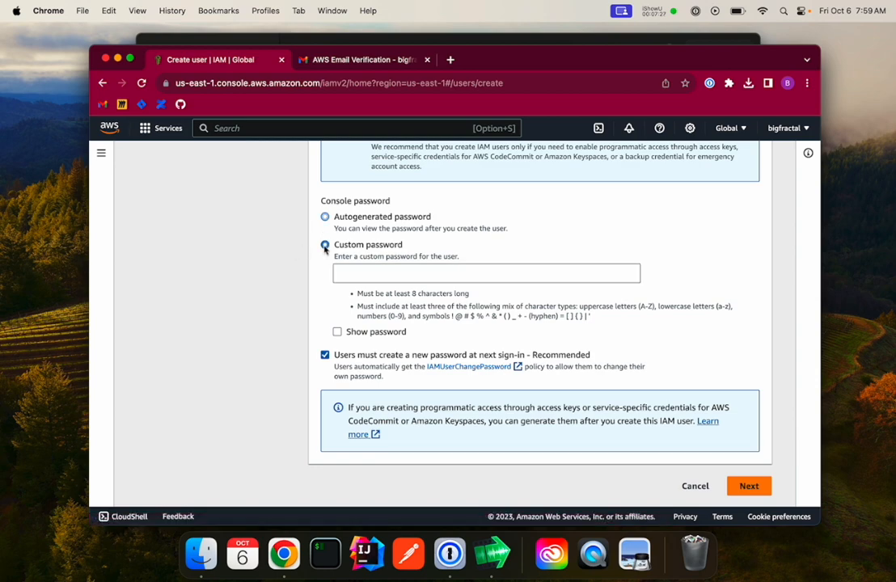
left_click(360, 272)
key("super+v")
left_click(293, 295)
left_click(747, 486)
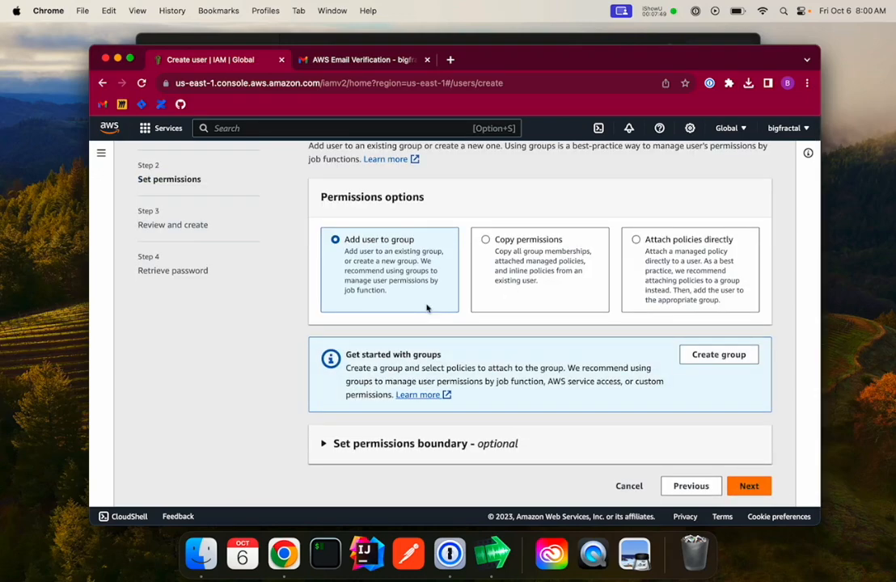
Create a user group named admin with the AdministratorAccess policy attached
left_click(715, 356)
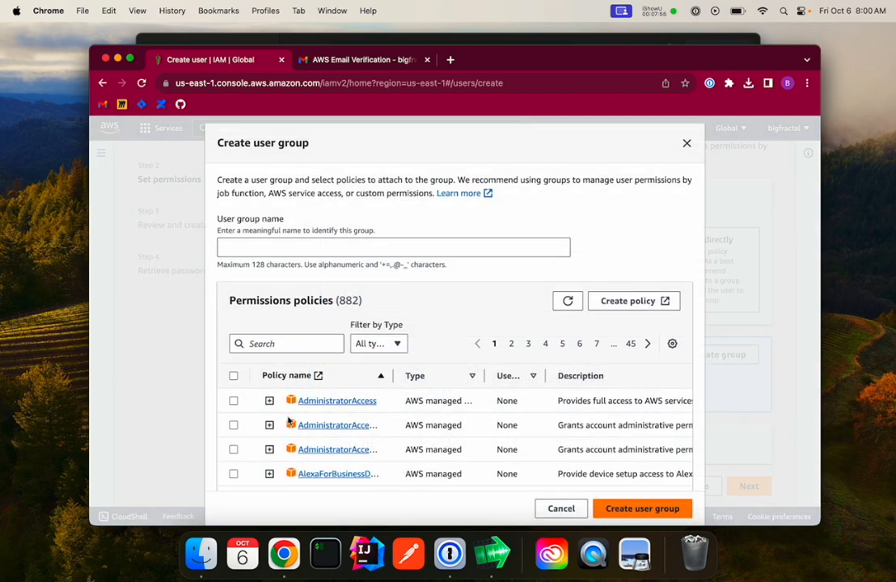
left_click(234, 402)
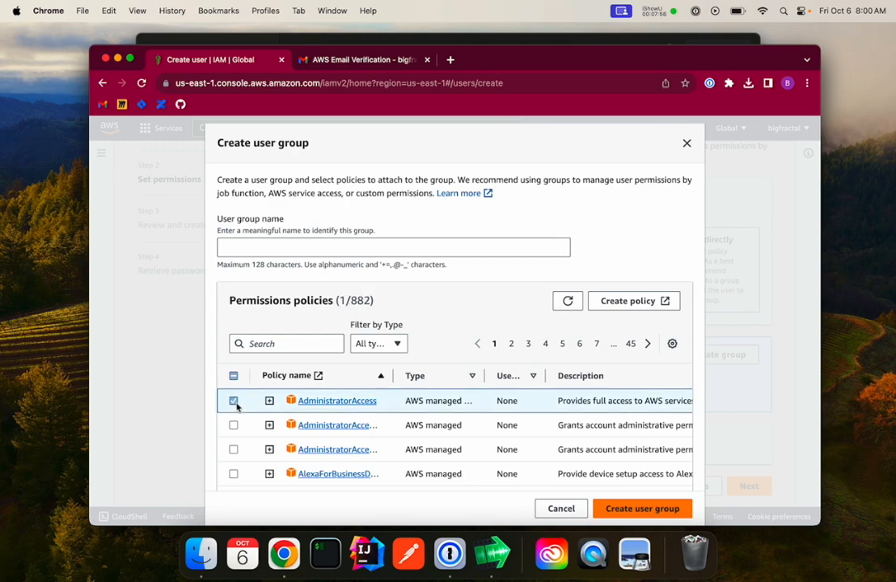
left_click(307, 253)
type("admin")
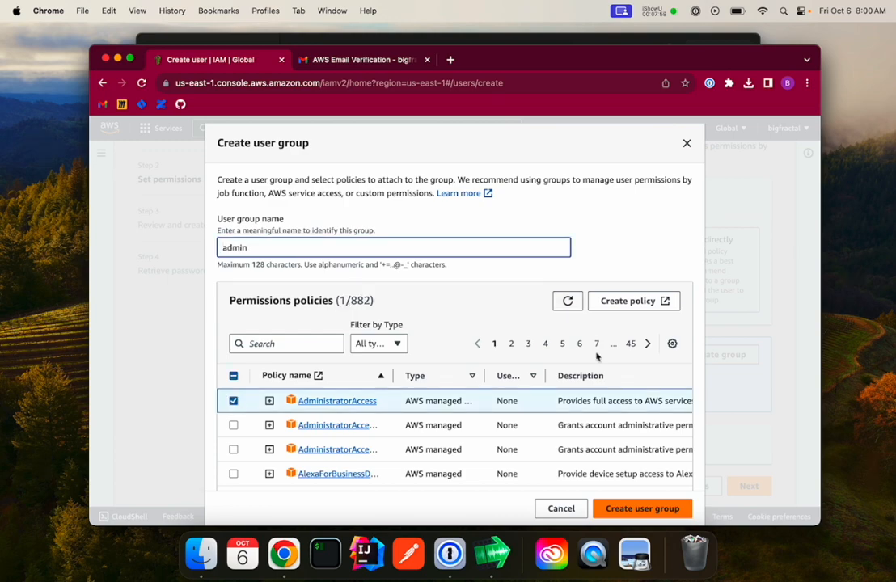
left_click(642, 508)
scroll(449, 332, "down", 1)
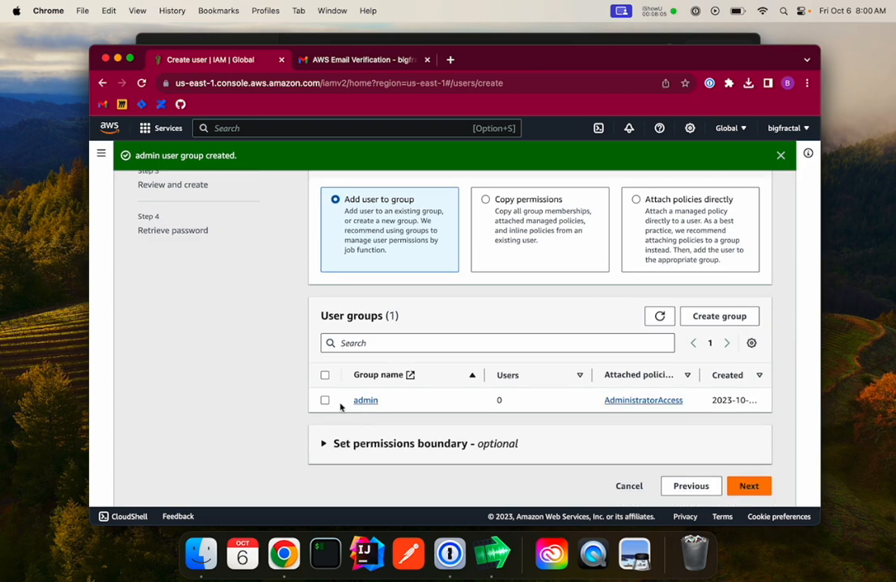
Add the new user to the admin group and create the user without any tags
left_click(325, 400)
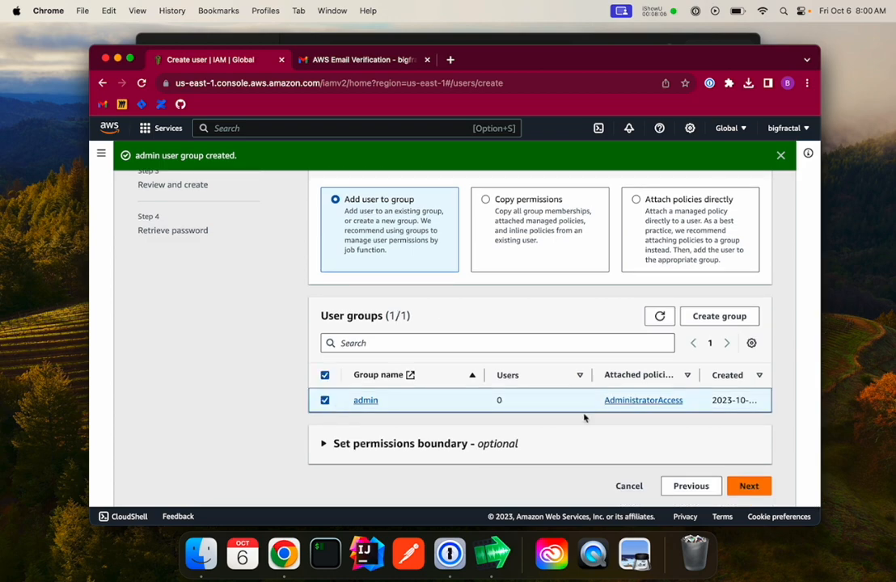
left_click(749, 486)
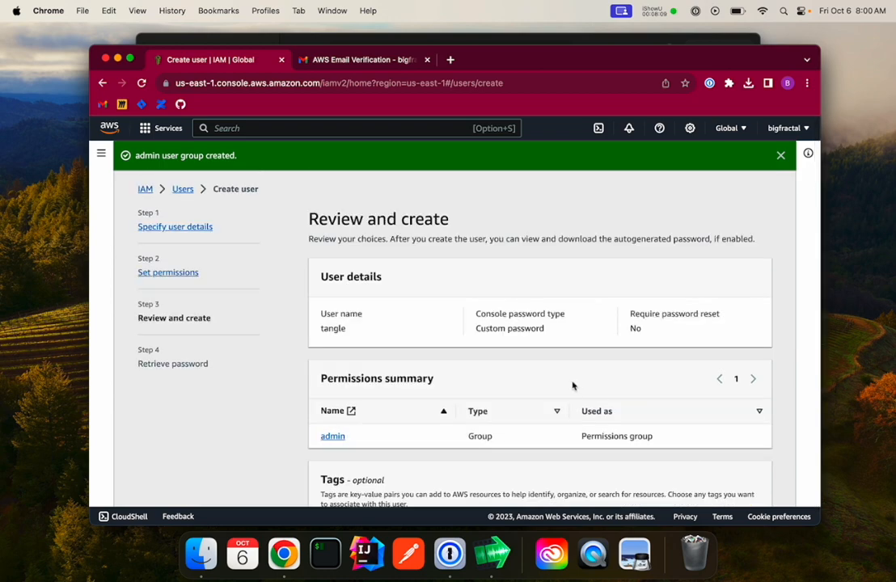
scroll(572, 385, "down", 5)
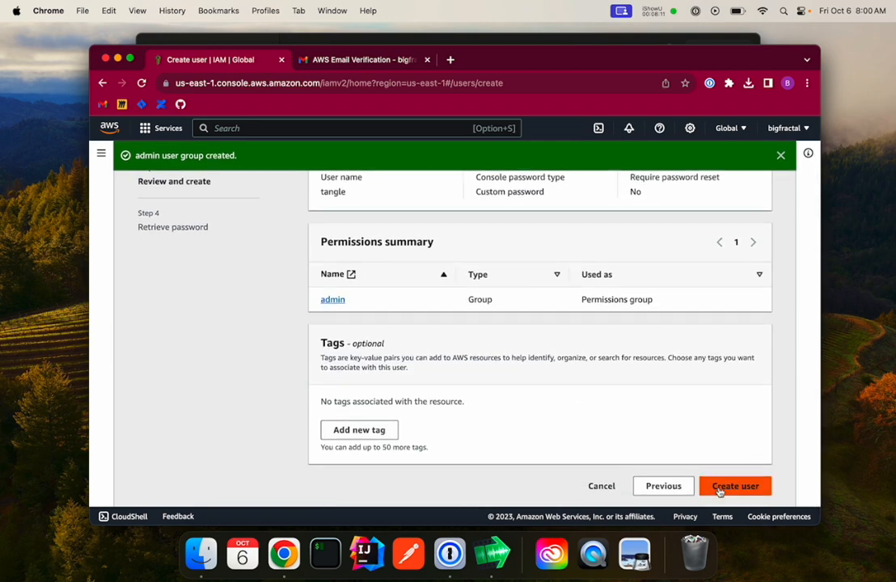
left_click(724, 483)
scroll(719, 491, "down", 2)
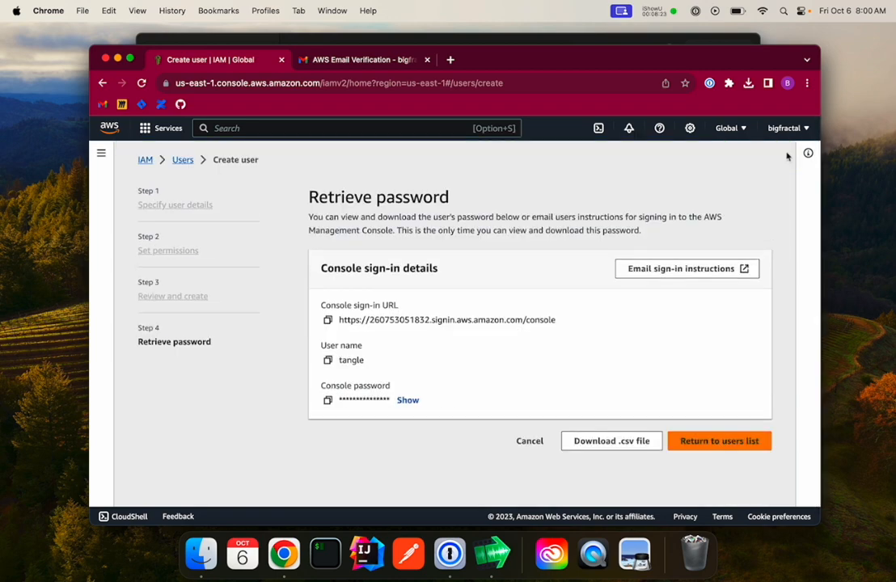
Return to the users list without viewing or downloading the password, and open the tangle user's security credentials
left_click(711, 443)
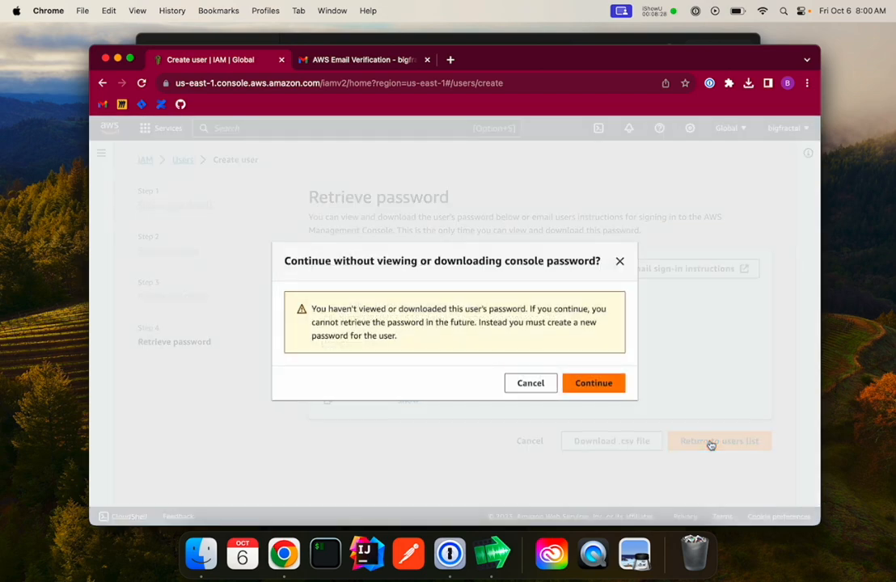
left_click(600, 385)
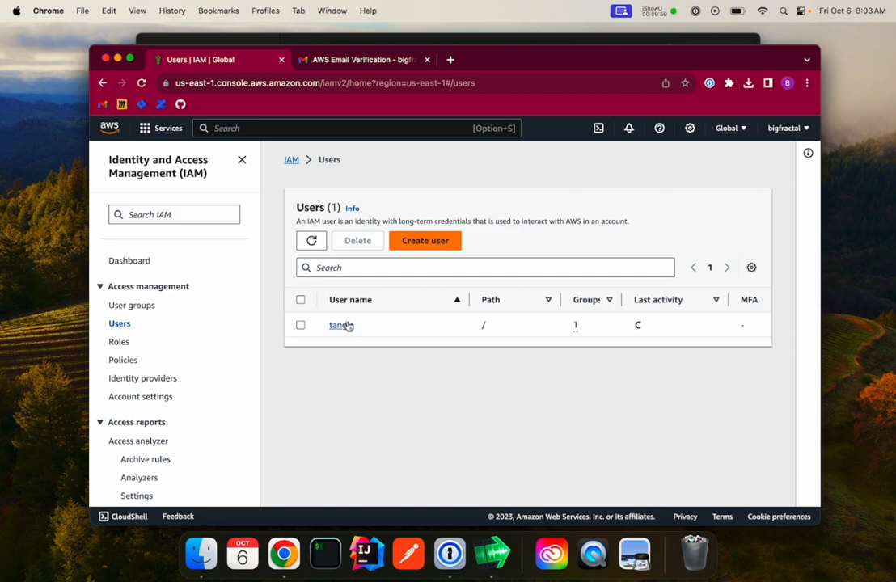
left_click(343, 325)
scroll(466, 375, "down", 5)
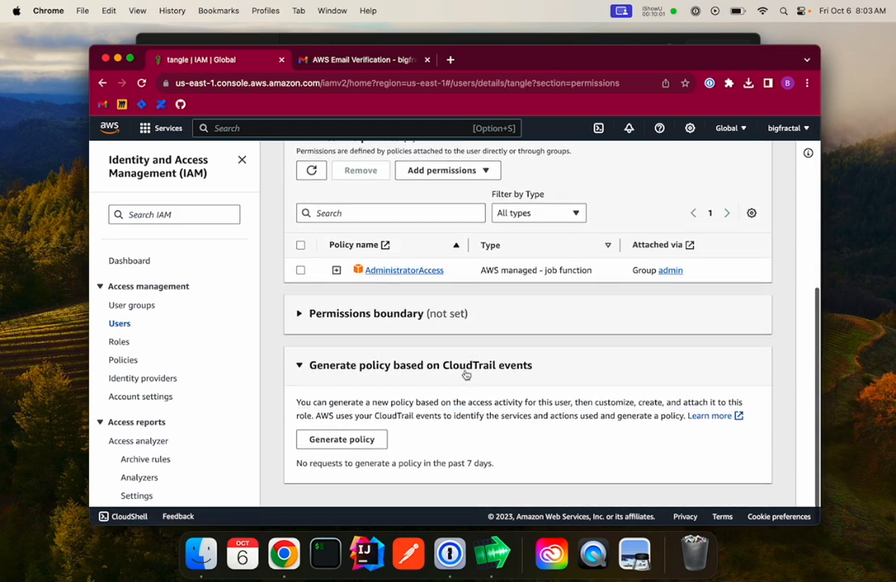
scroll(466, 376, "up", 5)
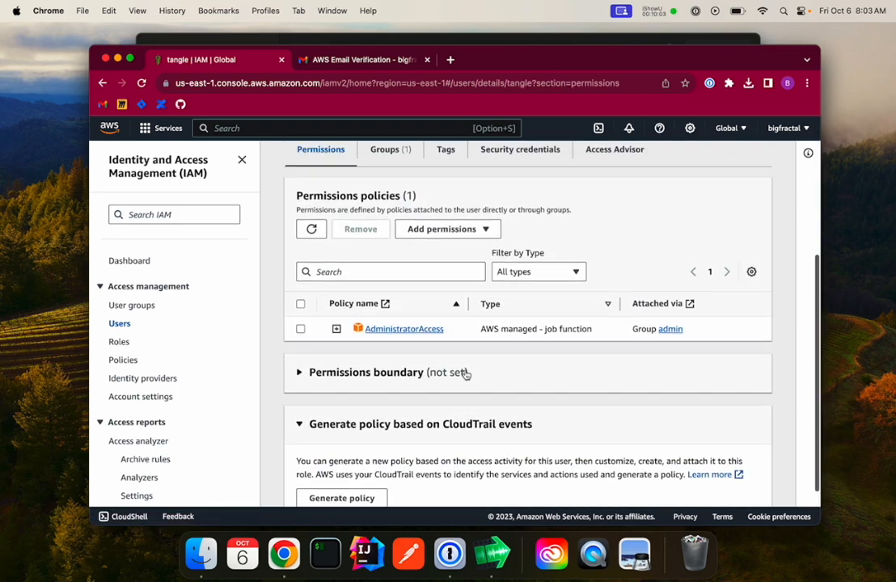
left_click(523, 391)
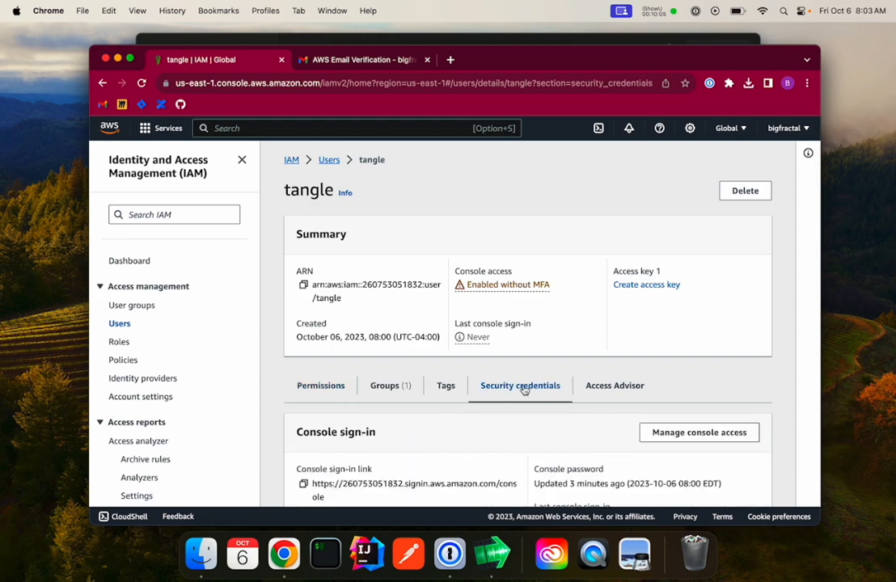
Start assigning an Authenticator app MFA device named macbook-tangle to the user and reveal its QR code
scroll(524, 390, "down", 5)
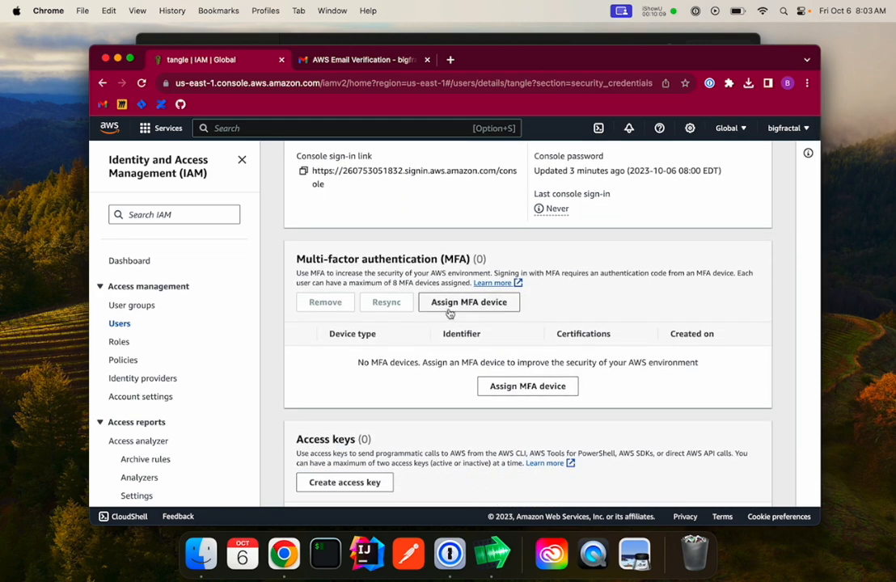
left_click(469, 302)
scroll(320, 408, "down", 5)
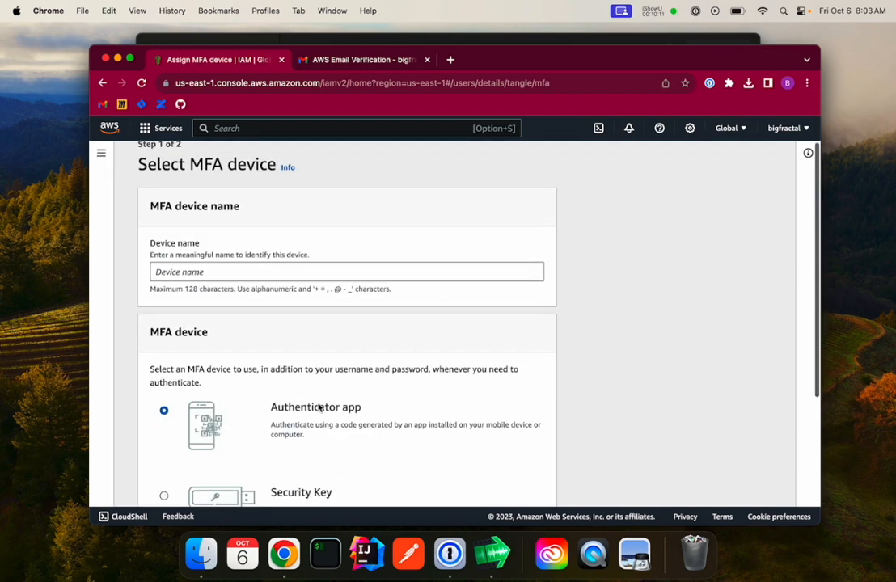
scroll(268, 384, "up", 5)
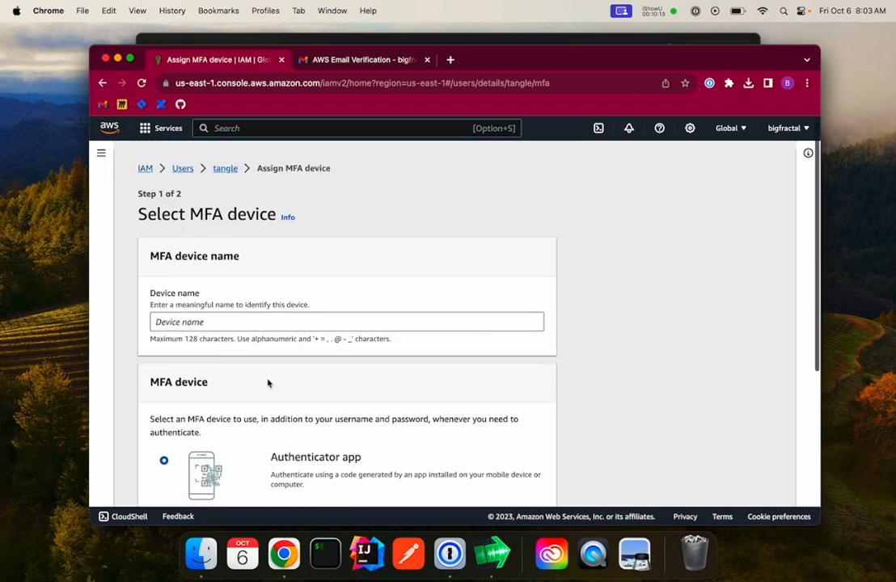
left_click(208, 315)
type("macbook")
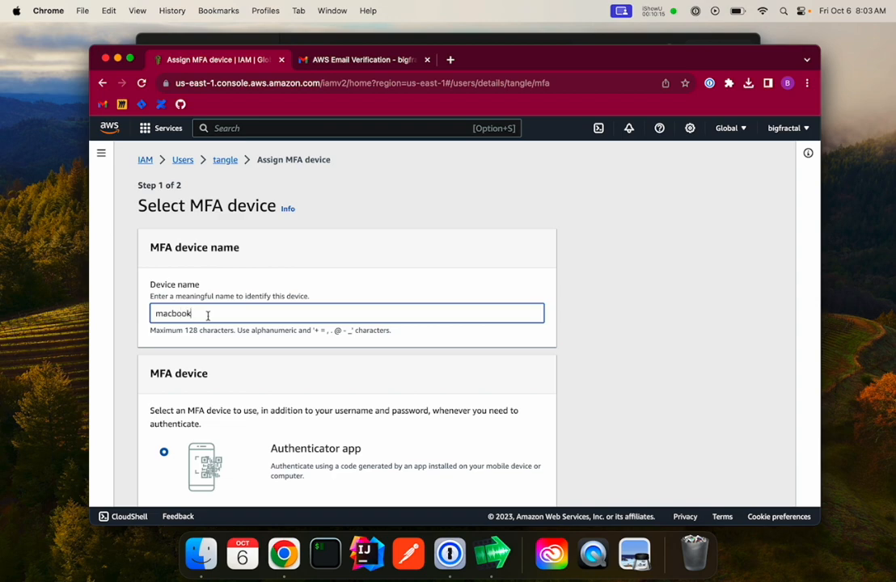
type("-tangle")
scroll(310, 306, "down", 5)
scroll(384, 344, "down", 2)
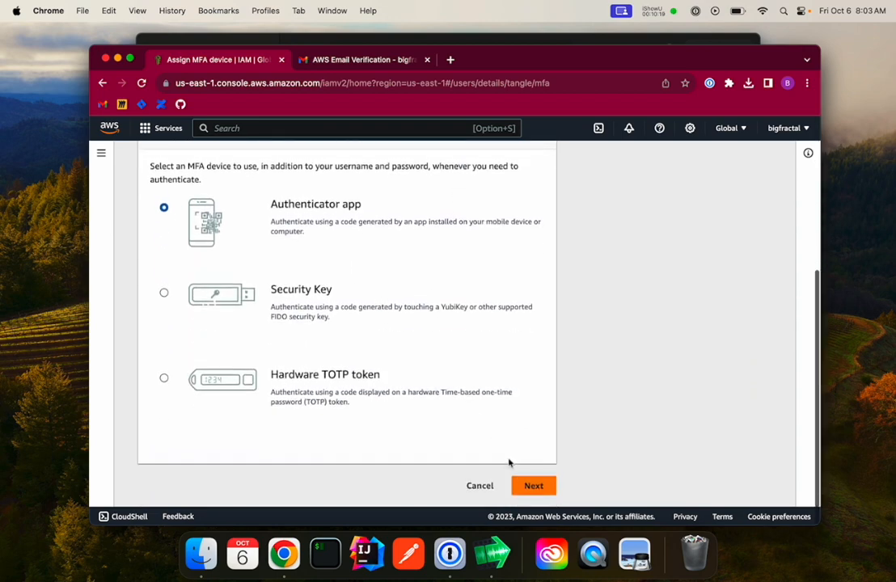
left_click(532, 485)
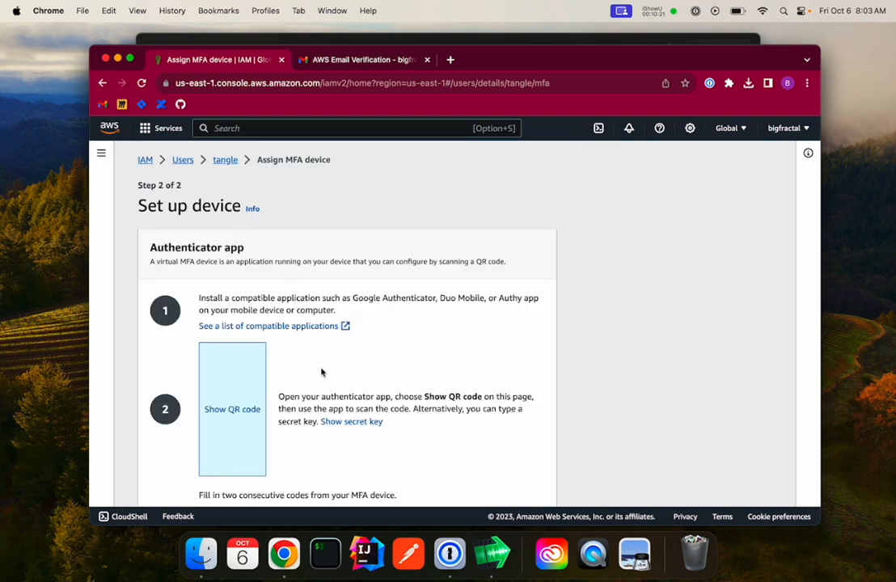
left_click(243, 408)
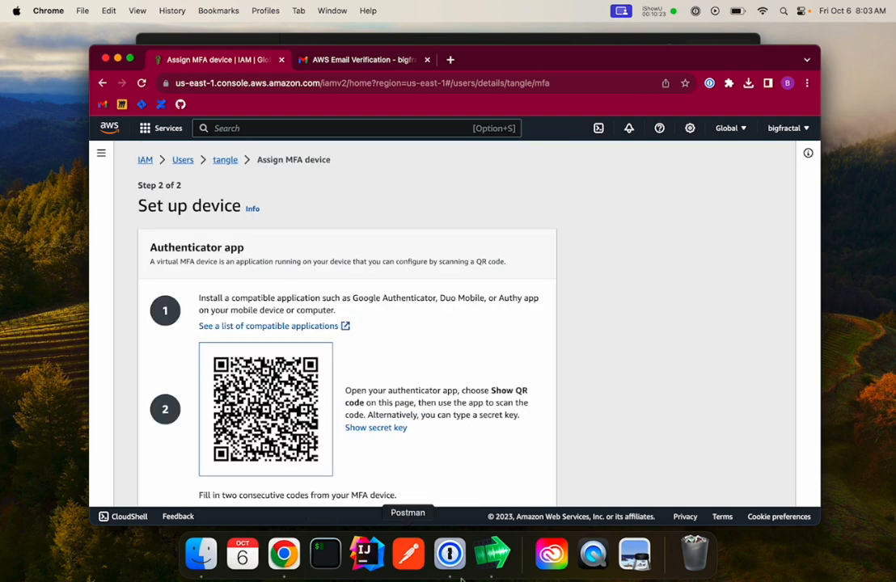
Switch to 1Password, scan the QR code into the AWS tangle item, and enter its one-time password as the first MFA code in Chrome
left_click(450, 554)
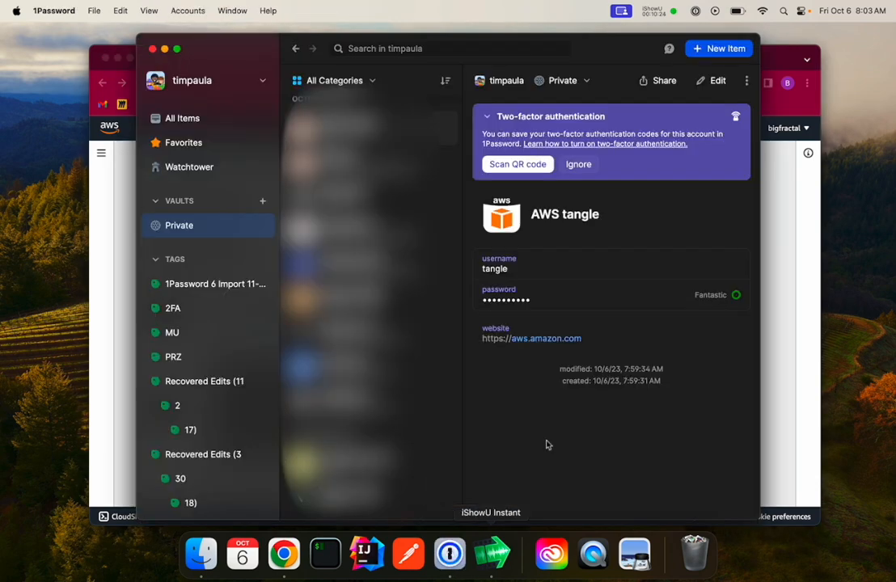
left_click(522, 165)
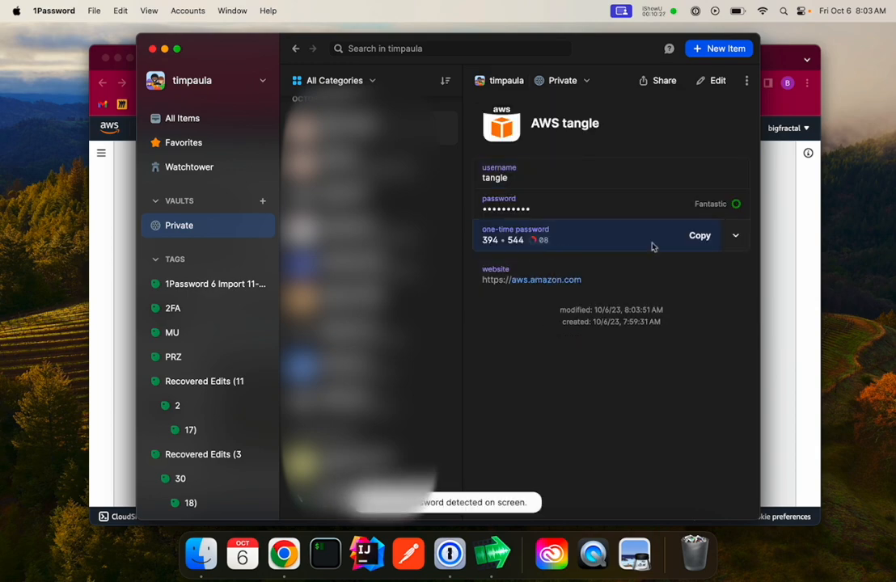
left_click(700, 236)
left_click(778, 266)
scroll(249, 410, "down", 5)
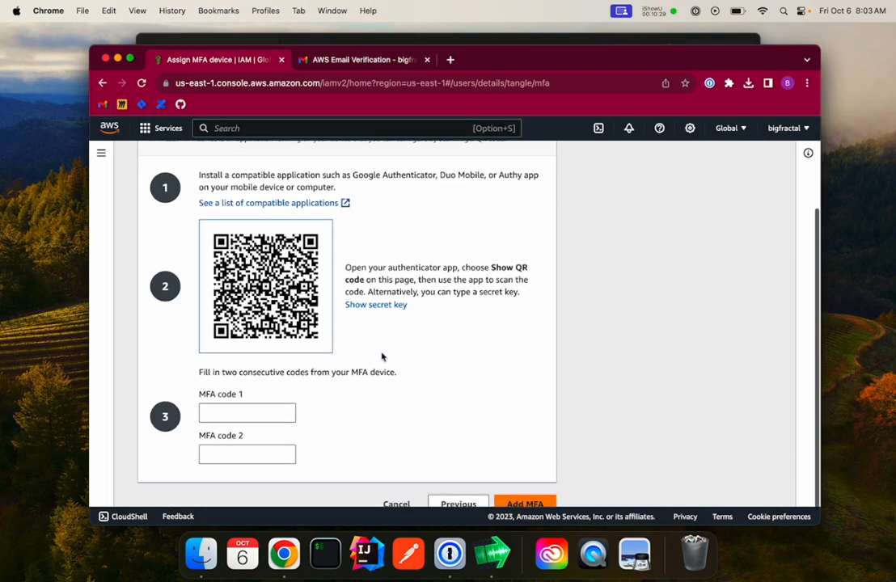
left_click(247, 396)
key("super+v")
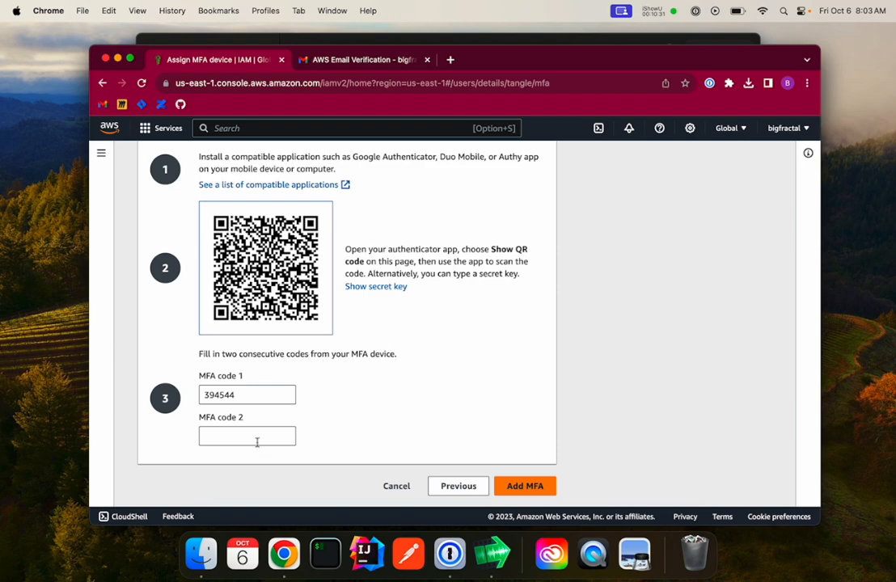
Enter the next one-time password from the AWS tangle item in 1Password as the second MFA code and add the MFA device
left_click(257, 442)
key("super+Tab")
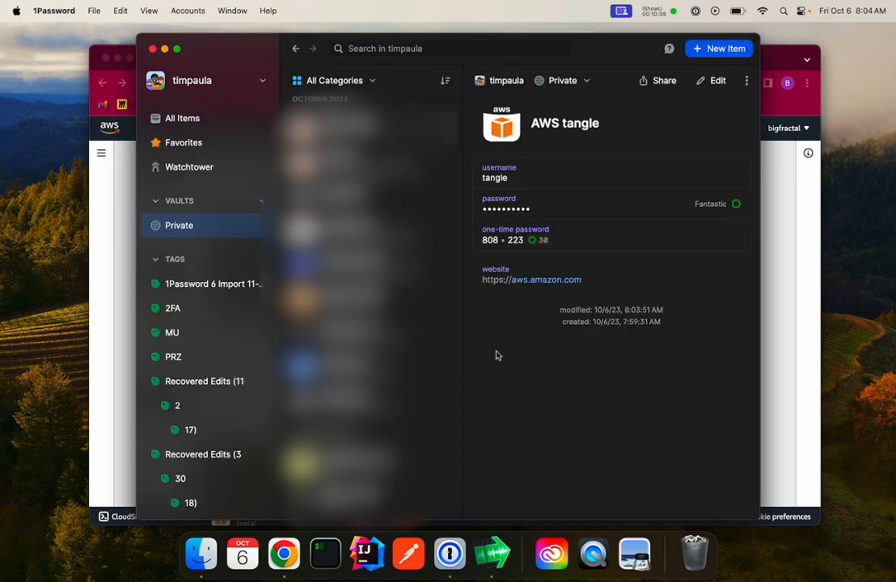
left_click(700, 239)
key("super+Tab")
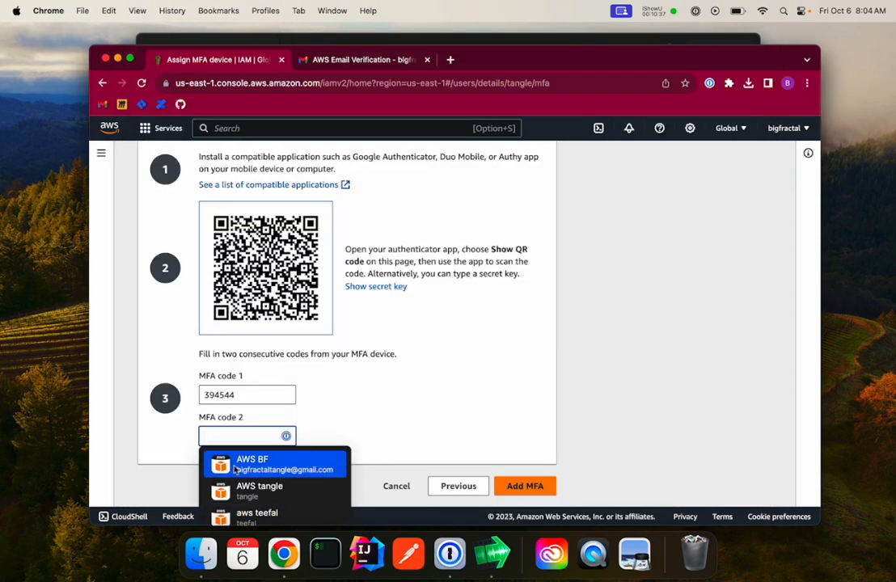
key("super+v")
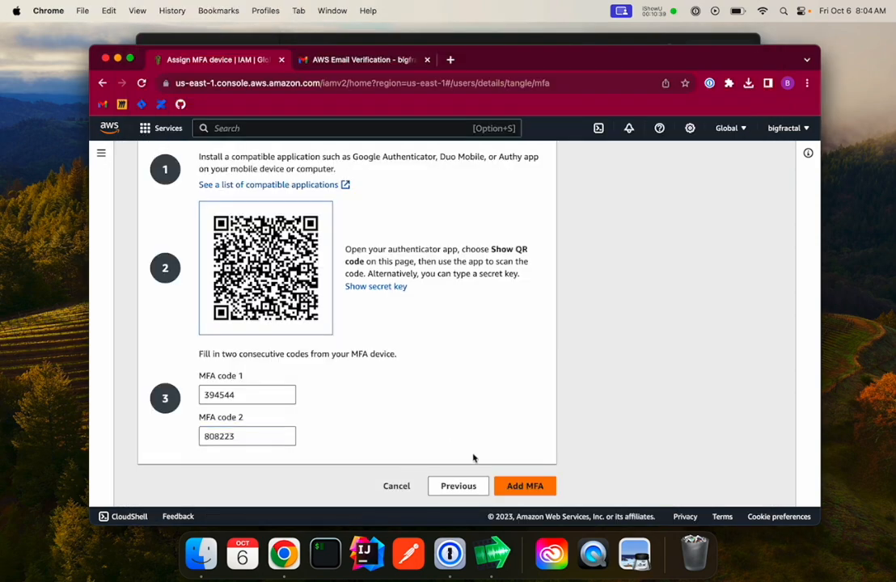
left_click(525, 486)
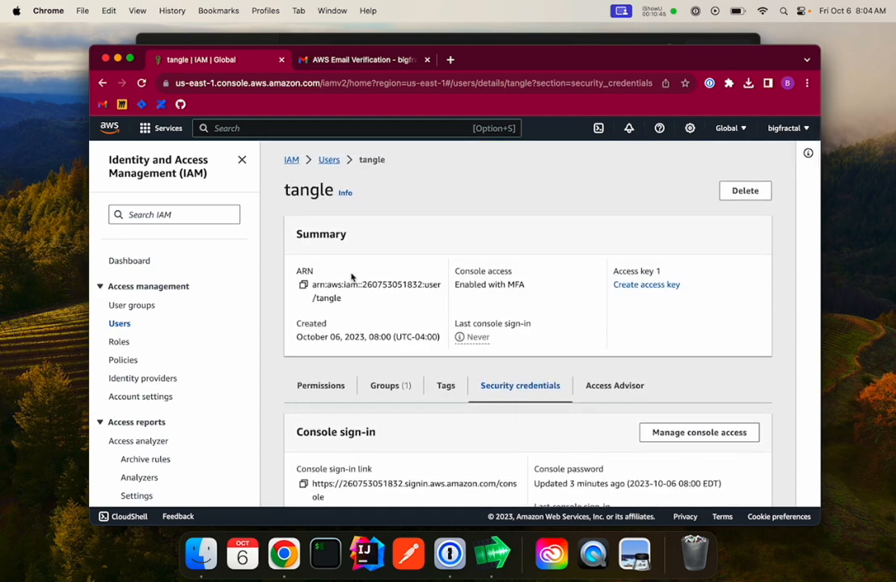
Copy the tangle user's console sign-in link and sign out of the root account
scroll(352, 276, "down", 5)
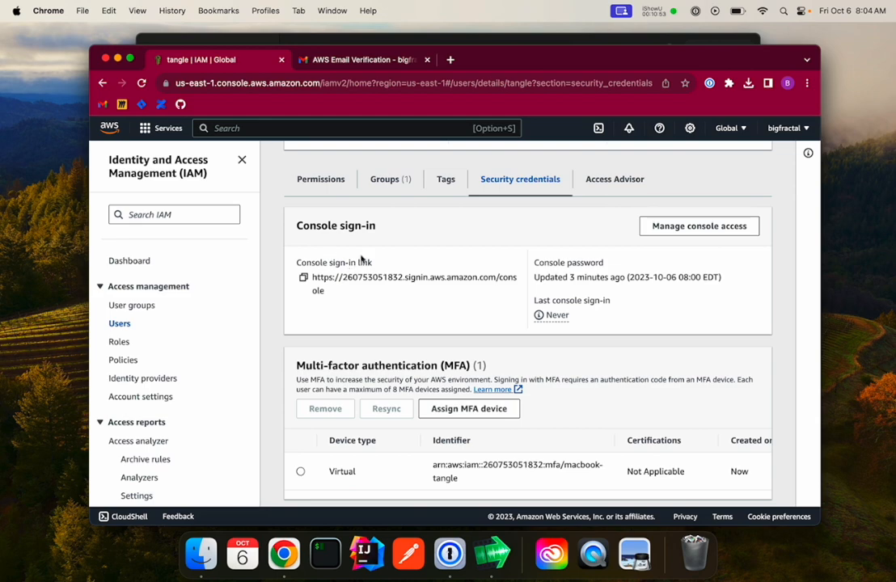
left_click(304, 278)
scroll(305, 278, "up", 5)
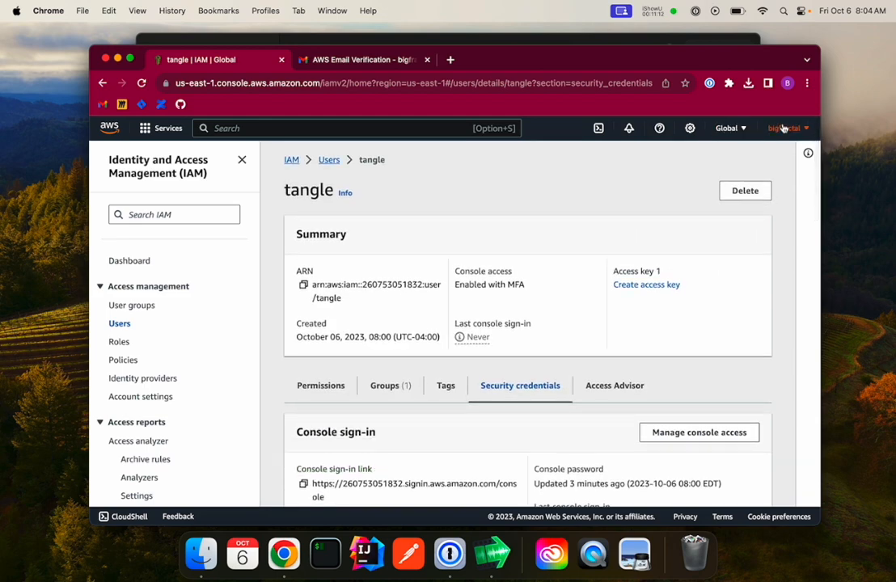
left_click(782, 128)
left_click(775, 321)
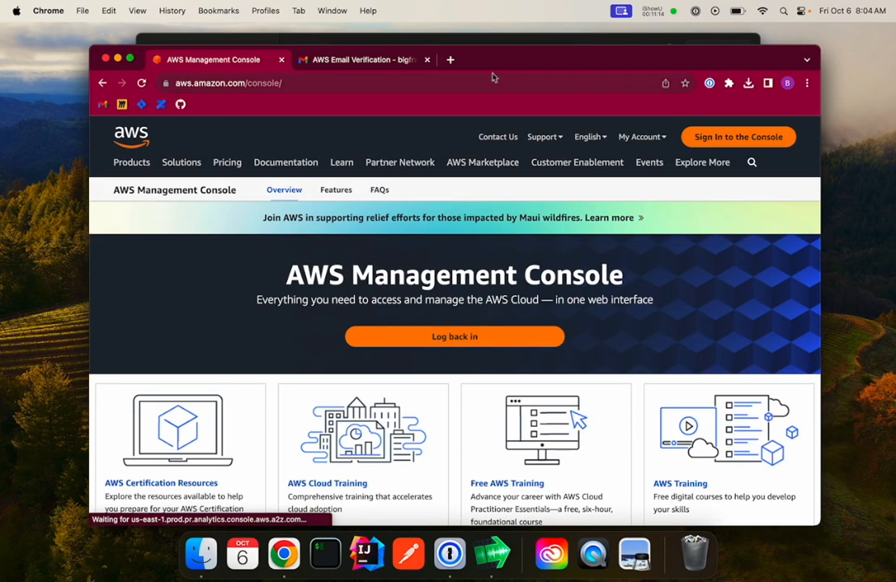
Open the copied sign-in link in a new tab and sign in as IAM user tangle with the saved password and MFA code
left_click(451, 59)
key("super+v")
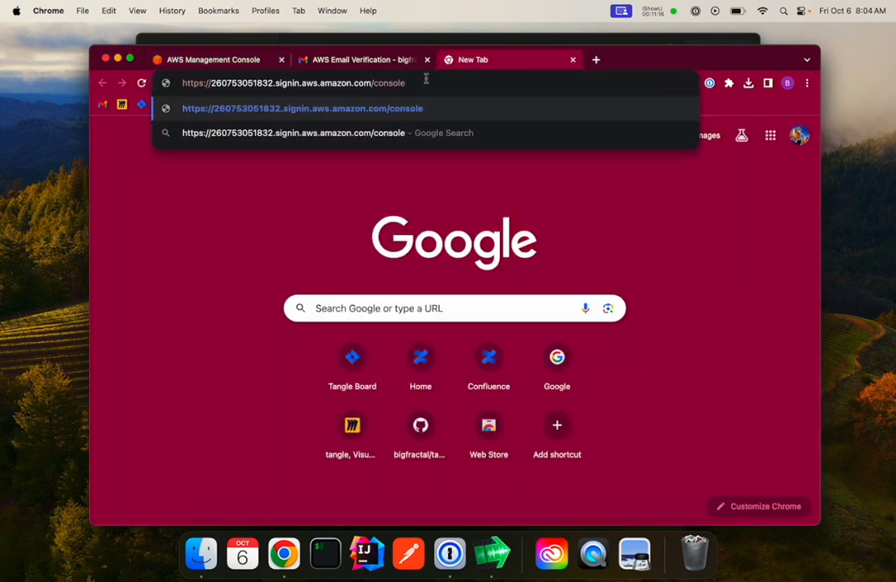
key("Return")
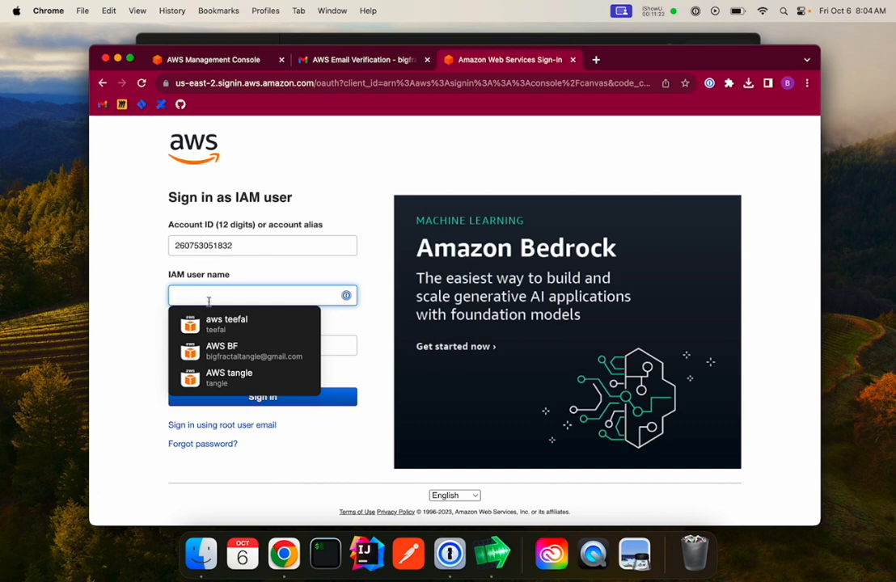
left_click(234, 378)
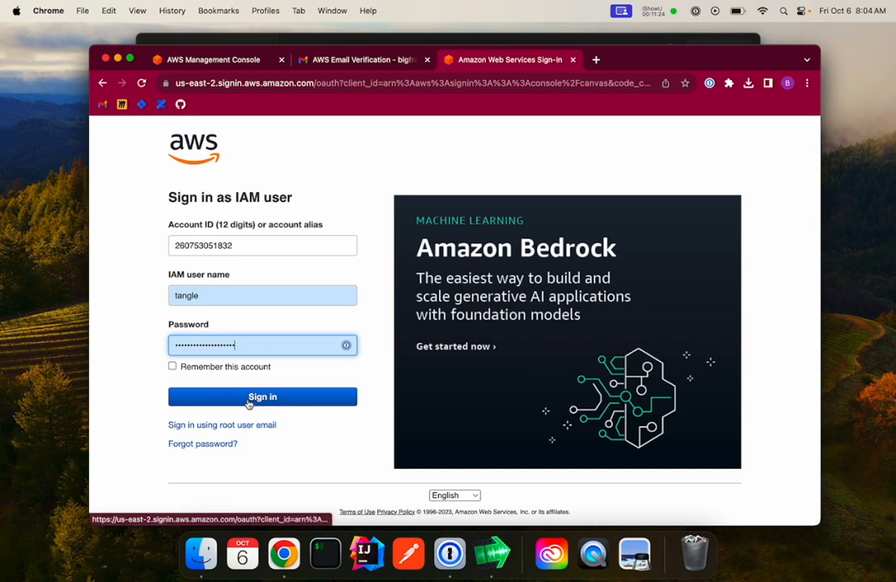
left_click(249, 405)
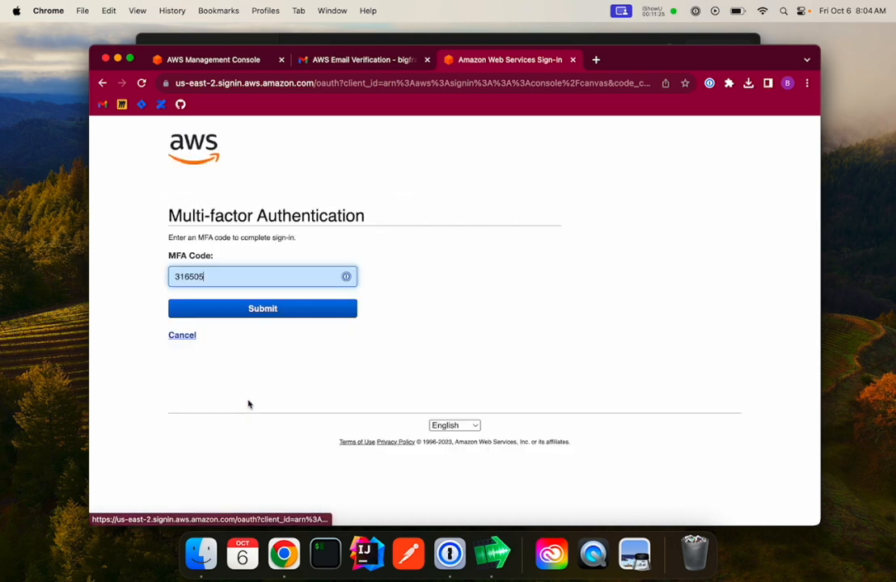
left_click(282, 313)
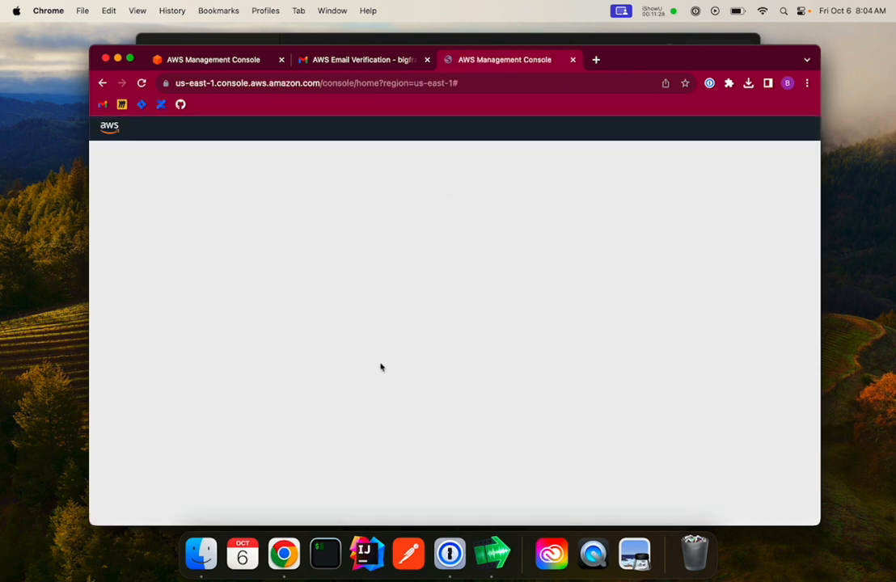
Sign out of the tangle user and sign back in as root with the saved AWS BF email, password and MFA code
left_click(781, 131)
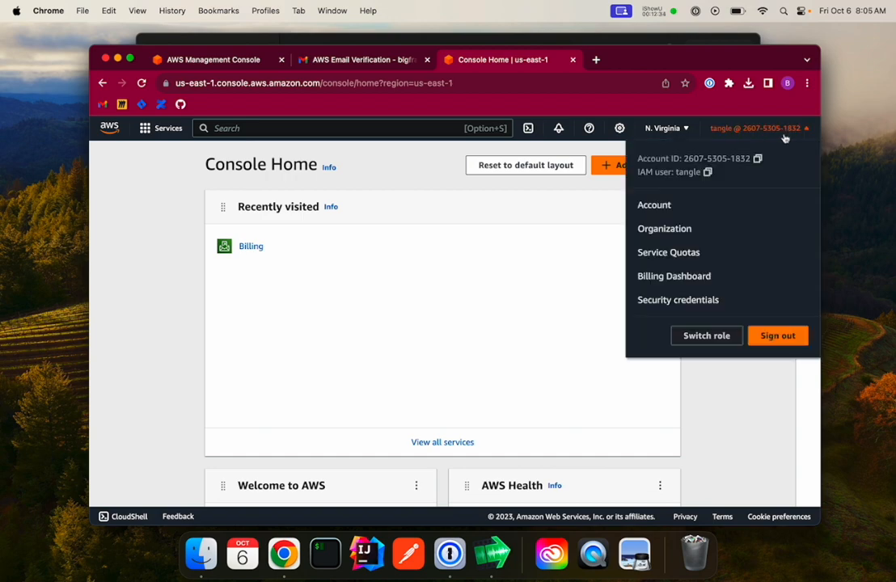
left_click(774, 336)
left_click(738, 135)
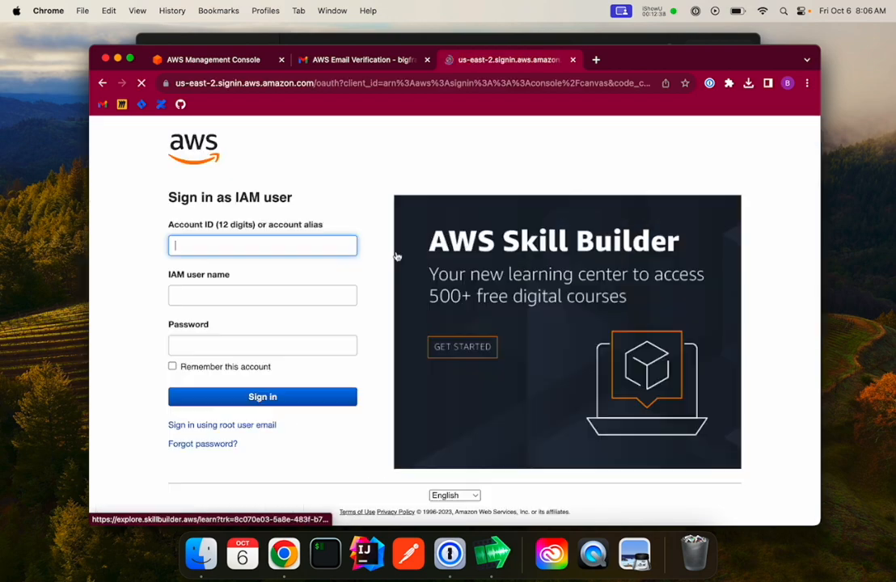
left_click(185, 429)
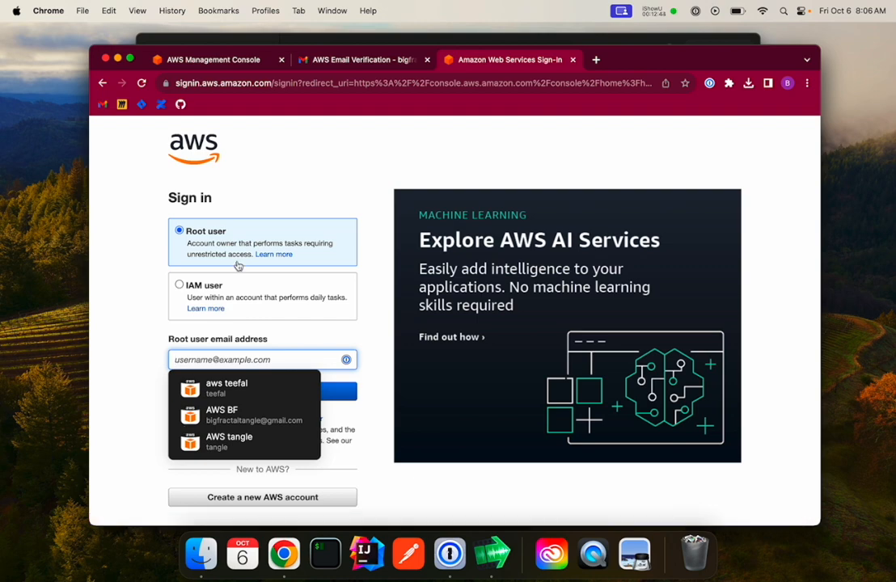
left_click(241, 415)
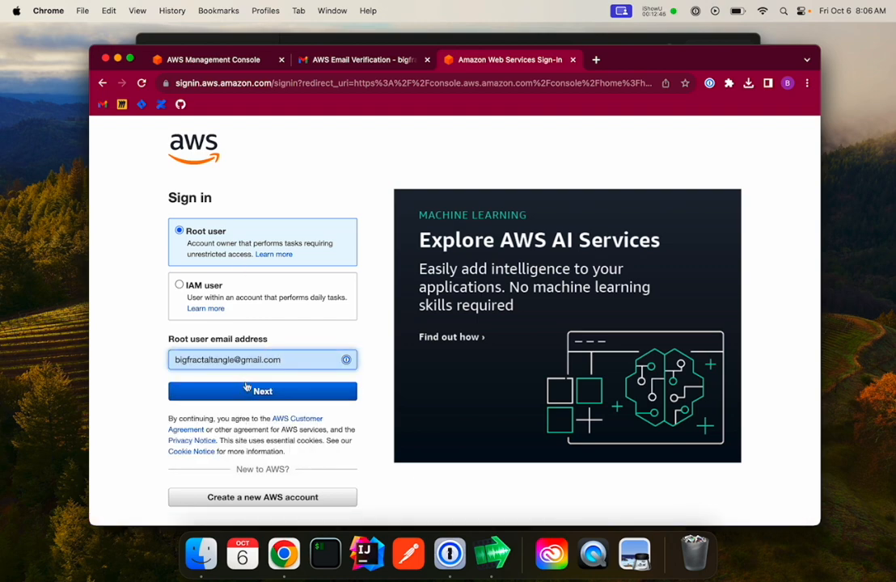
left_click(248, 393)
left_click(259, 302)
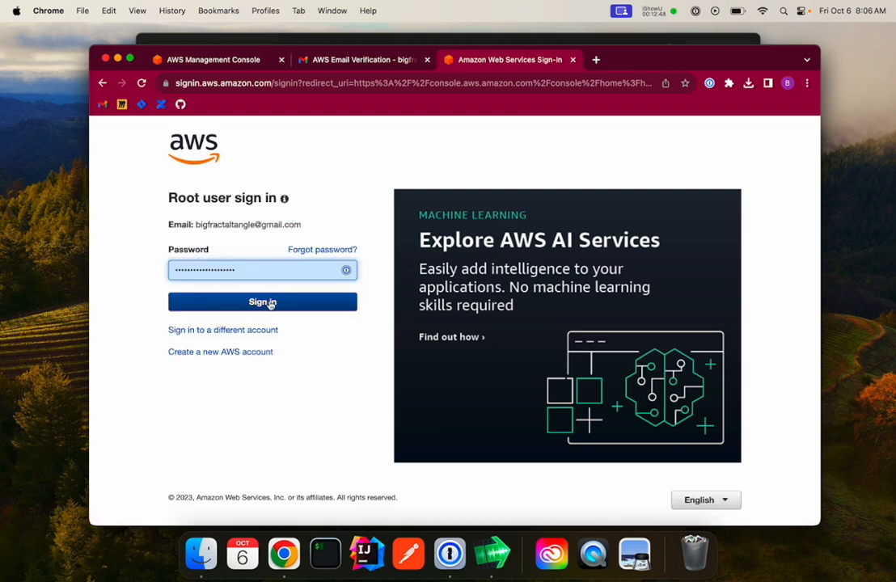
left_click(252, 379)
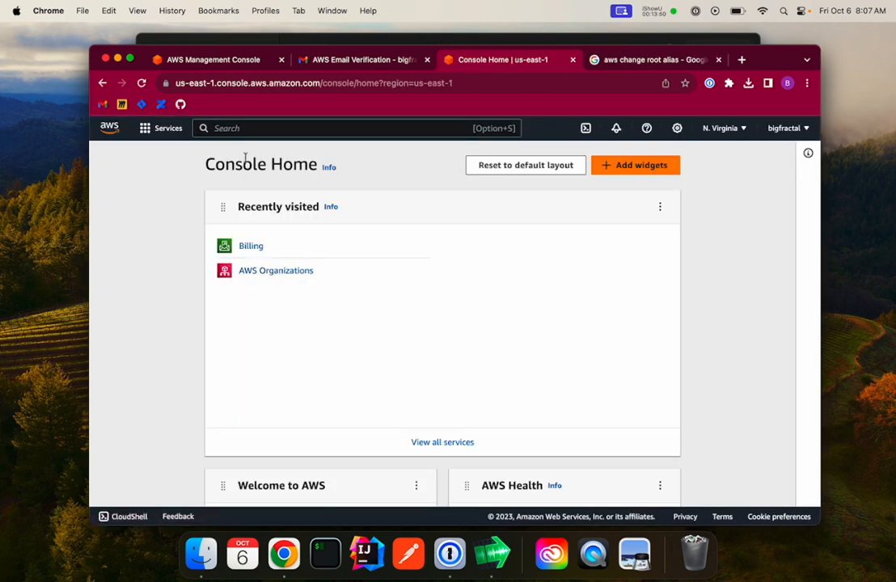
Find the IAM service in the AWS console and open its dashboard
type("iam")
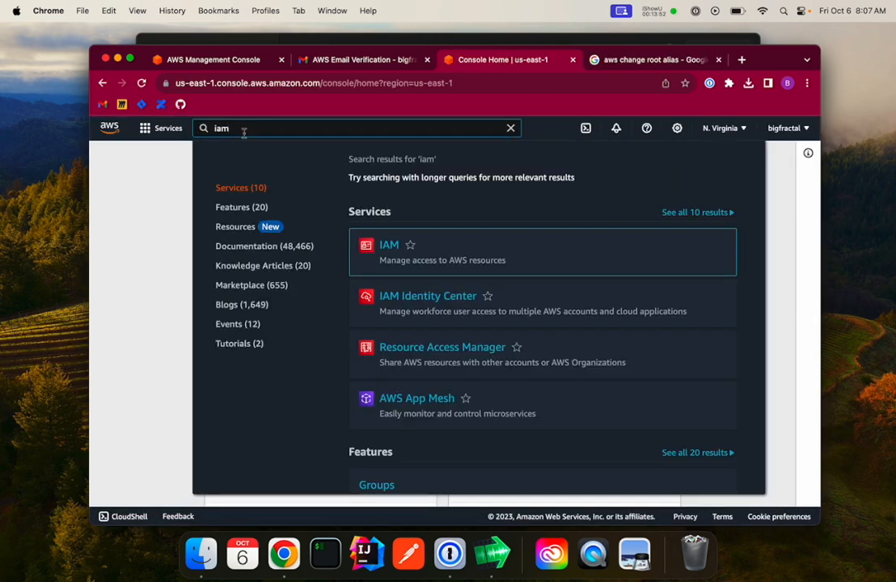
mouse_move(410, 256)
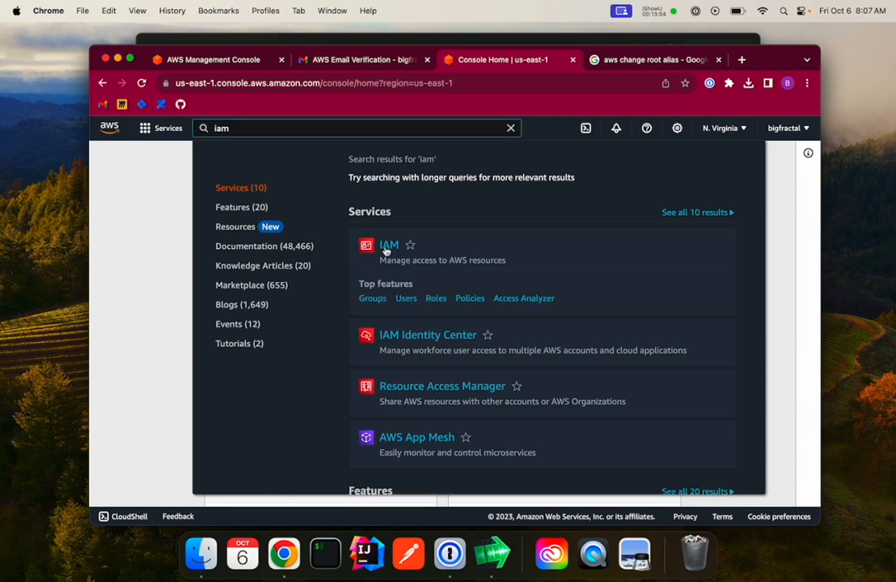
left_click(385, 250)
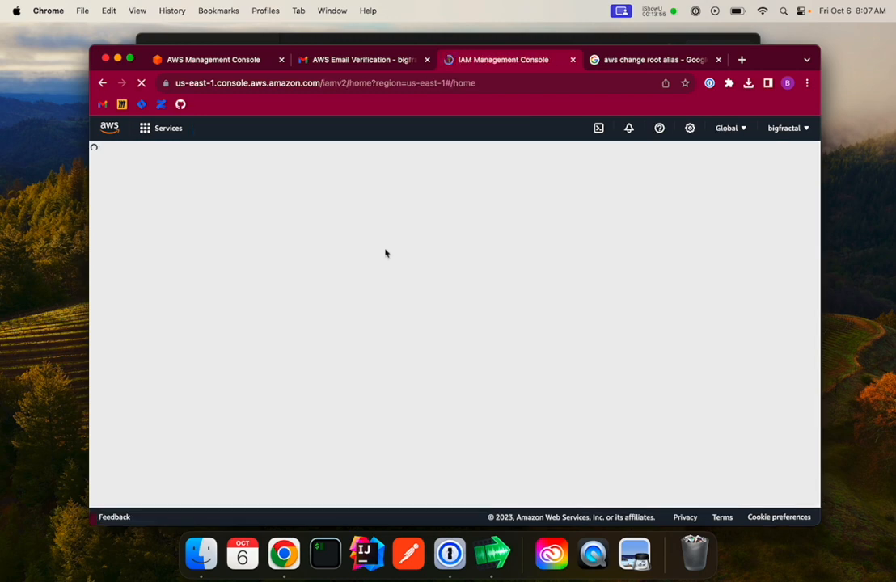
Create the account alias bigfractal for the AWS account and dismiss the notification
scroll(342, 214, "down", 8)
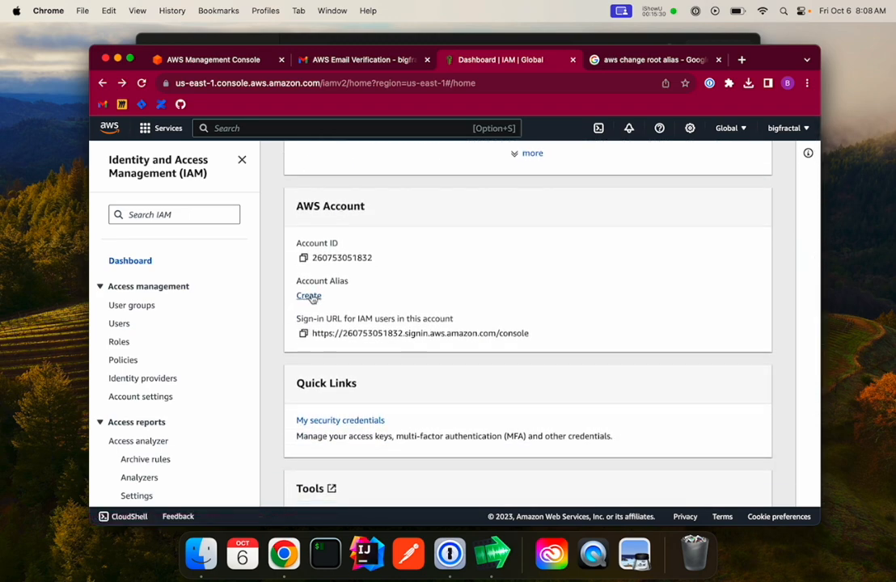
left_click(309, 296)
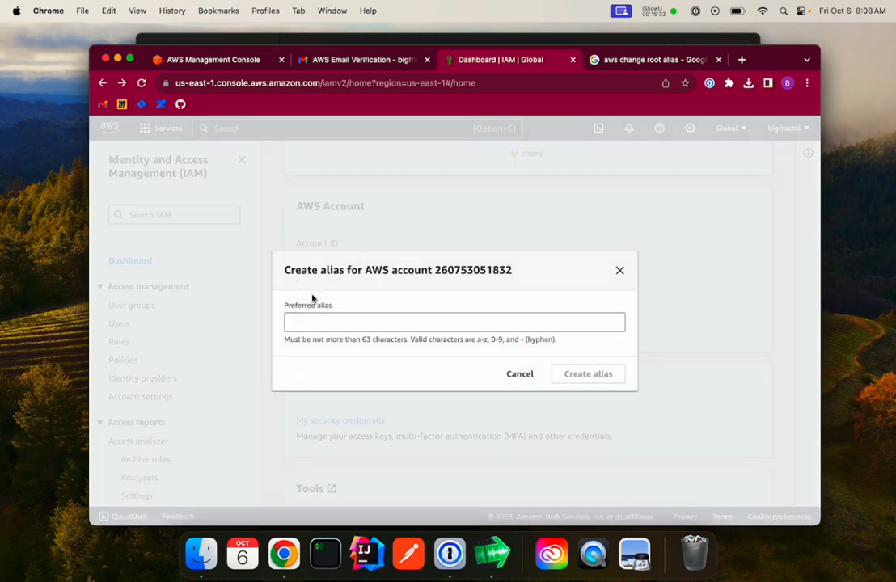
left_click(339, 326)
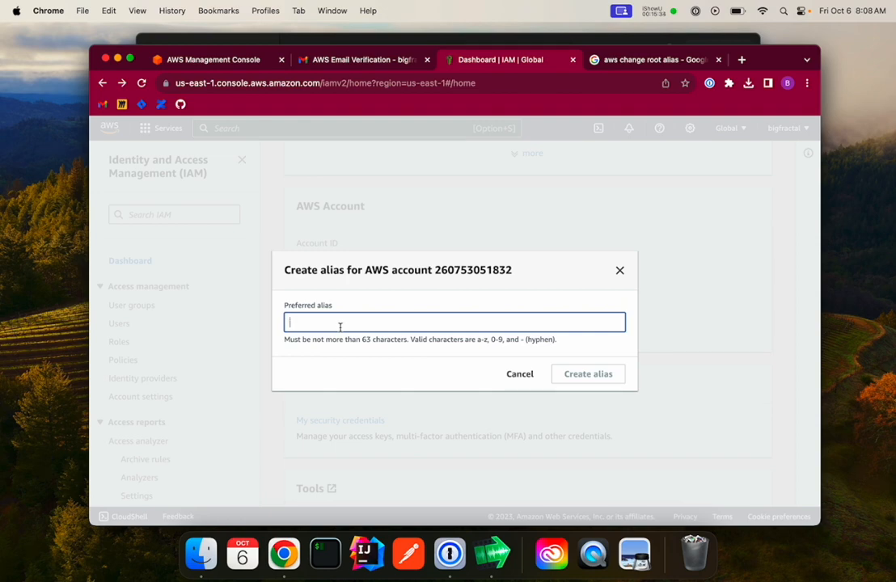
type("bigfractal")
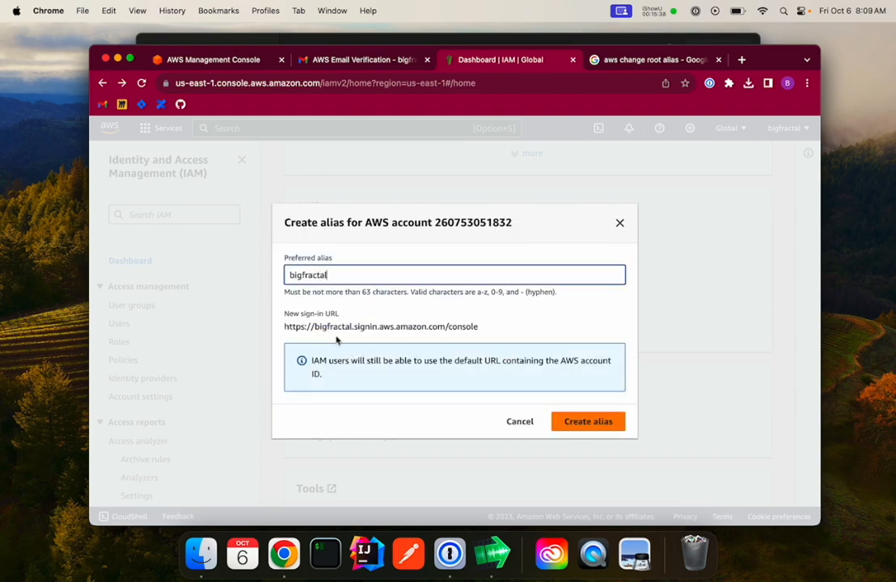
left_click(585, 423)
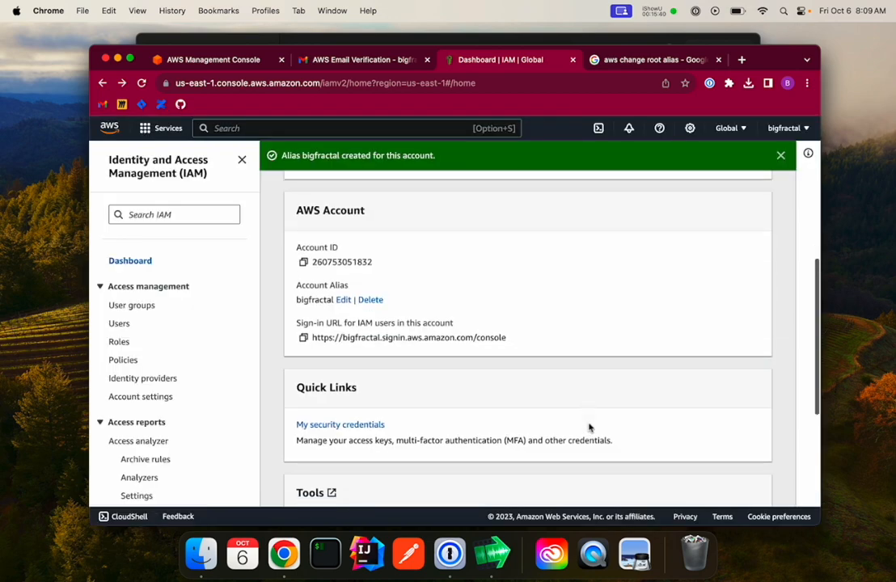
left_click(781, 155)
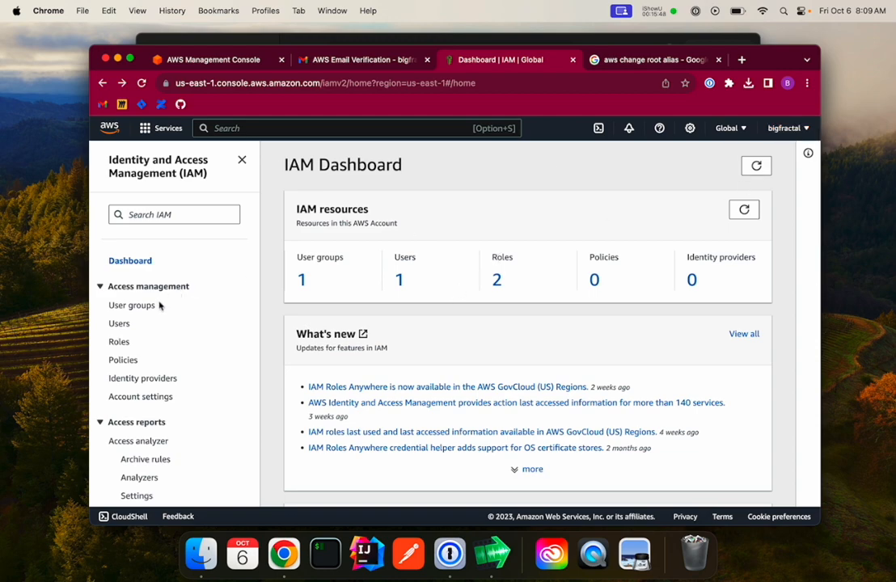
Review the tangle user's details and permissions, and open the security credentials to check the console sign-in link
left_click(400, 305)
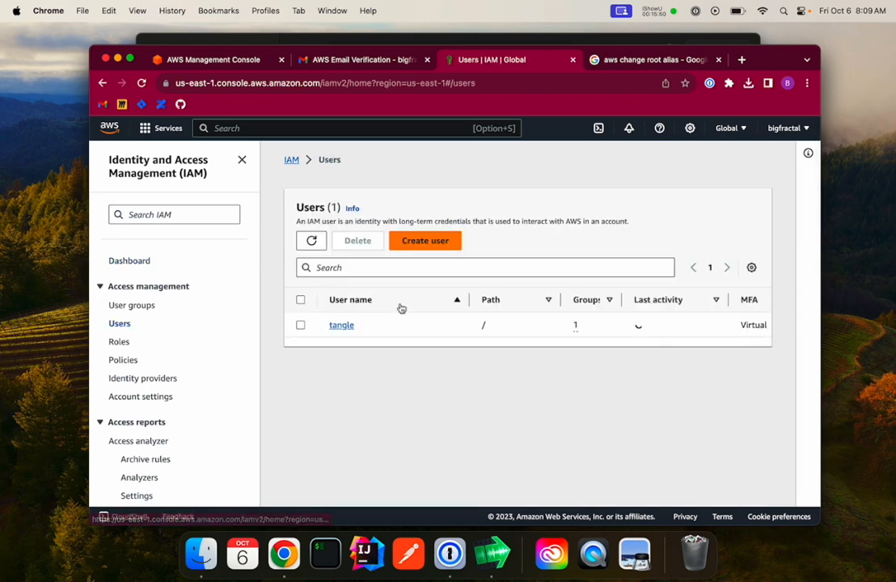
left_click(346, 325)
scroll(348, 327, "down", 5)
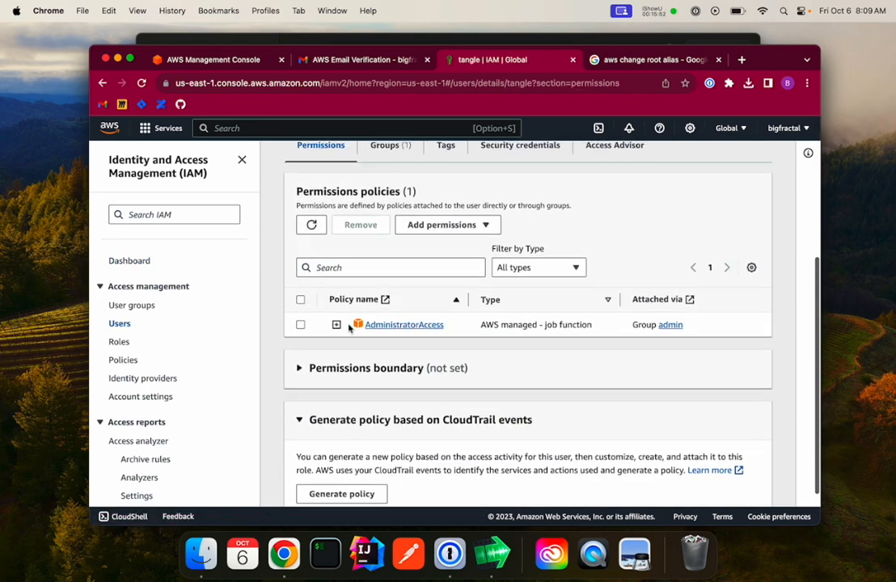
scroll(340, 322, "up", 3)
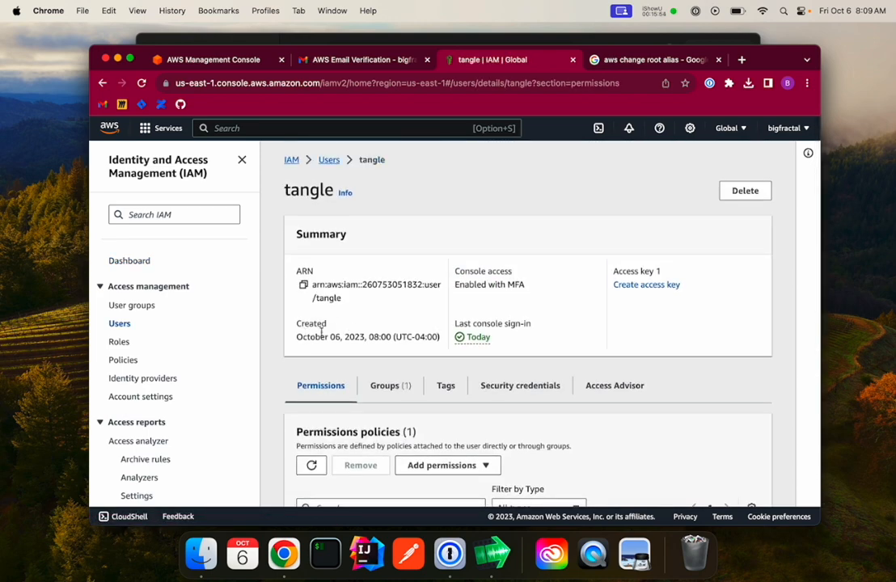
scroll(324, 328, "down", 1)
left_click(511, 368)
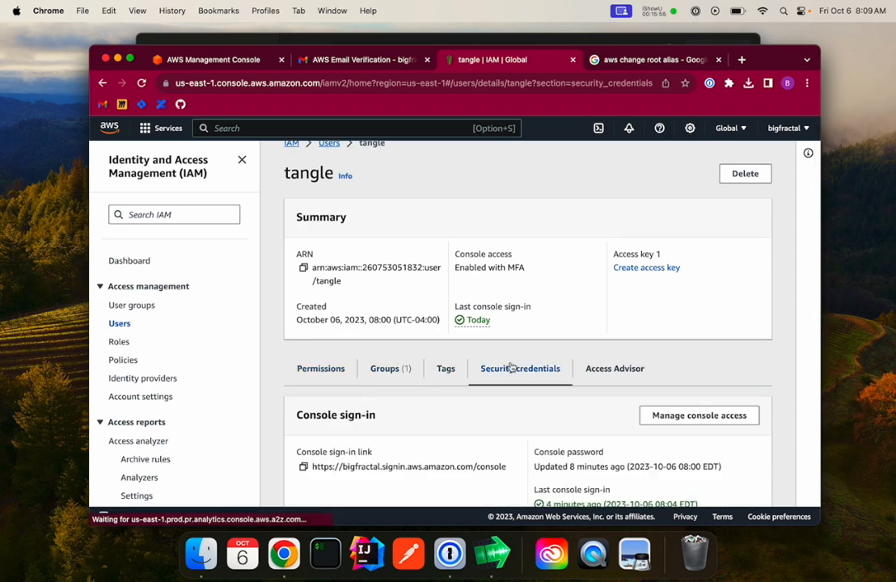
Copy the tangle user's console sign-in link and sign out of the root account
scroll(511, 368, "down", 3)
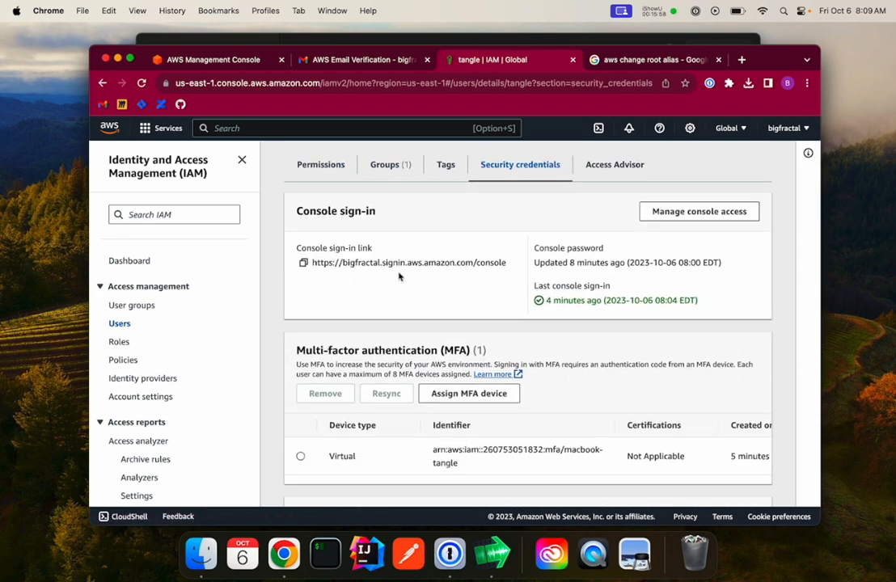
left_click(303, 262)
scroll(690, 224, "up", 3)
left_click(799, 131)
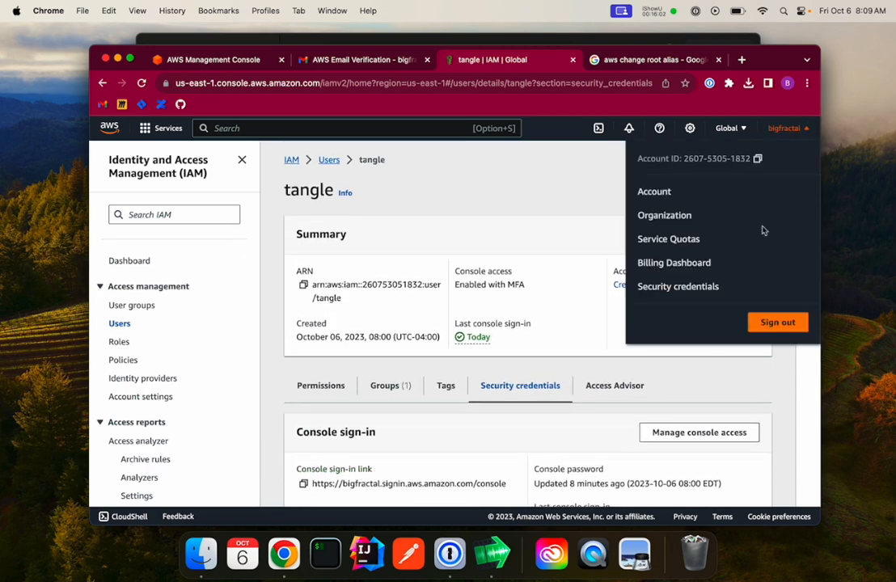
left_click(776, 320)
Open the copied sign-in link in the Google search's browser tab and sign in with the saved AWS tangle login and MFA code
left_click(611, 63)
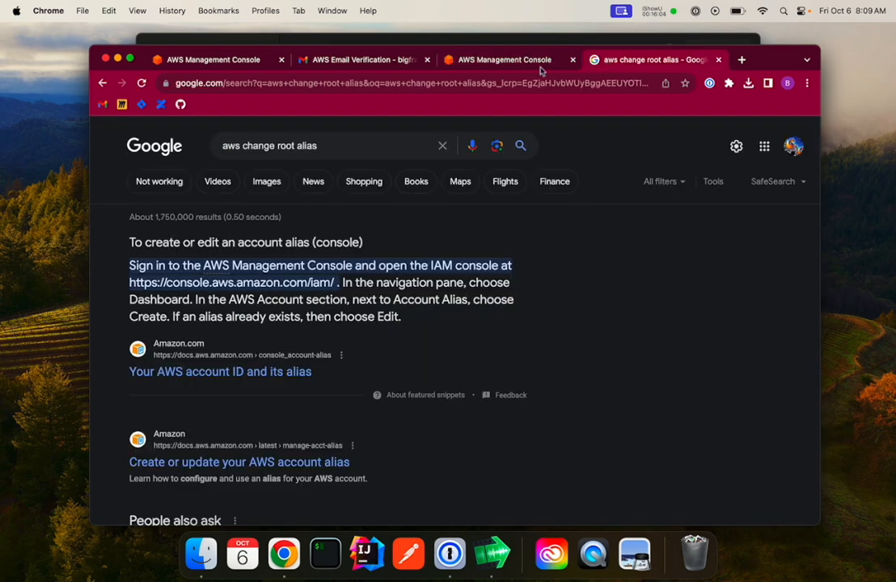
left_click(506, 82)
key("super+v")
key("Return")
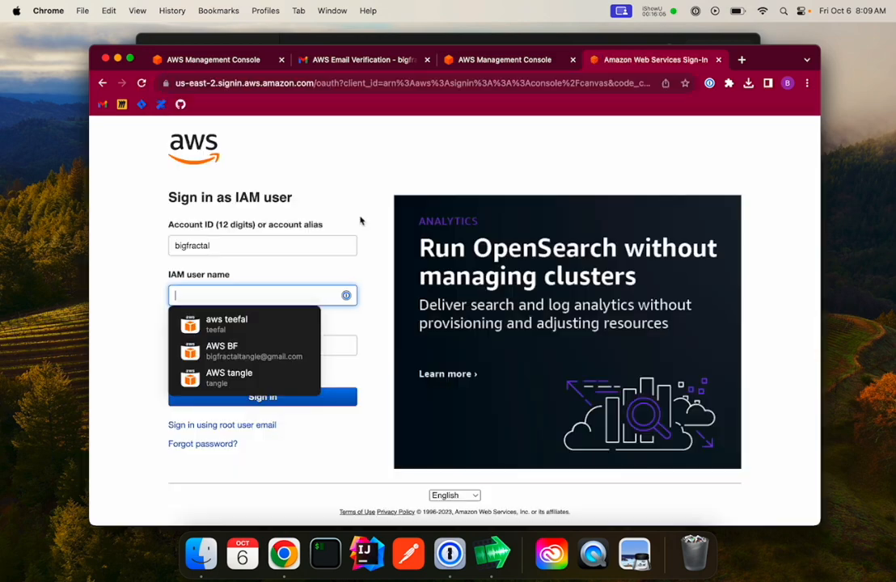
left_click(254, 382)
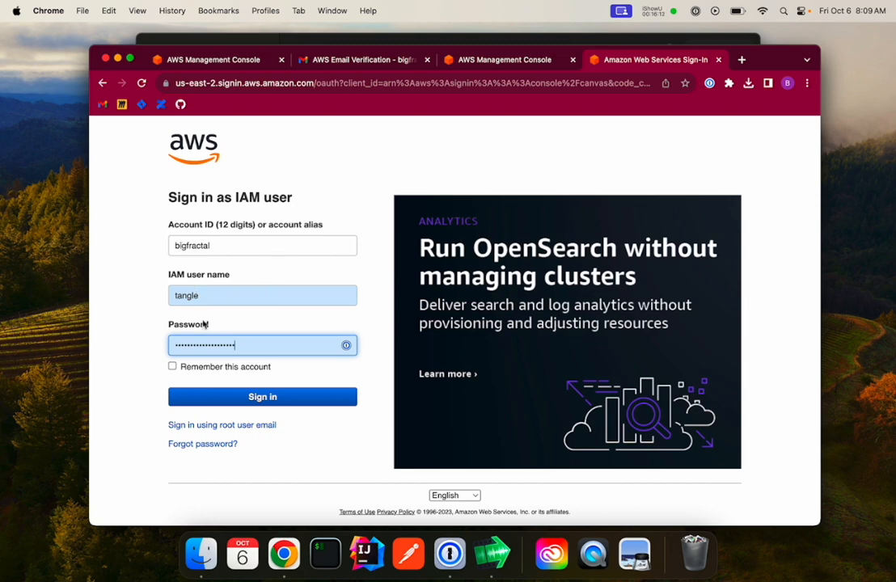
left_click(260, 397)
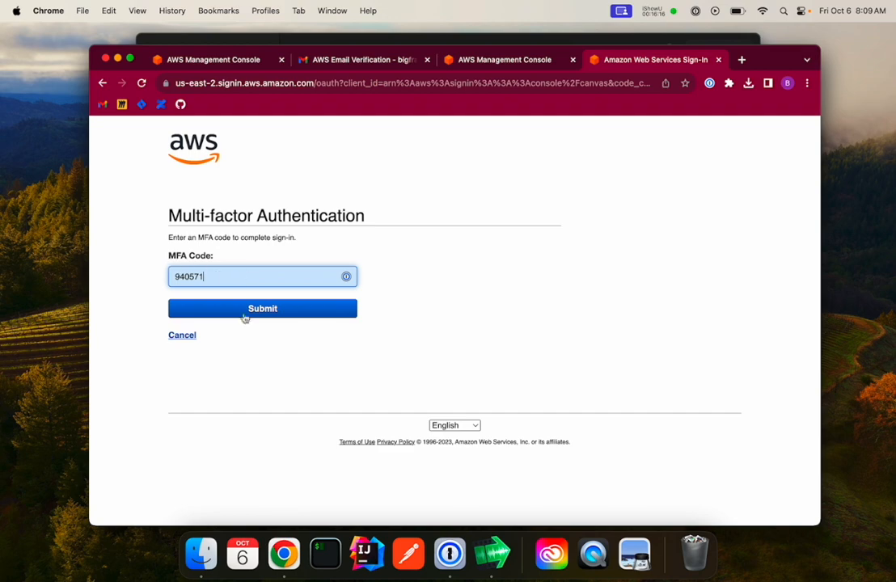
left_click(262, 314)
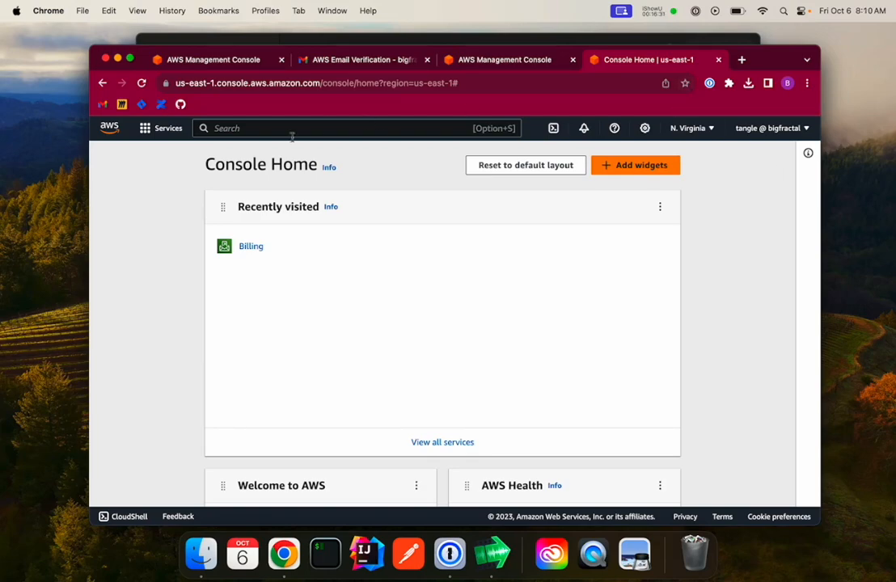
Bookmark the AWS console home page on the Bookmarks Bar with an empty name
left_click(685, 82)
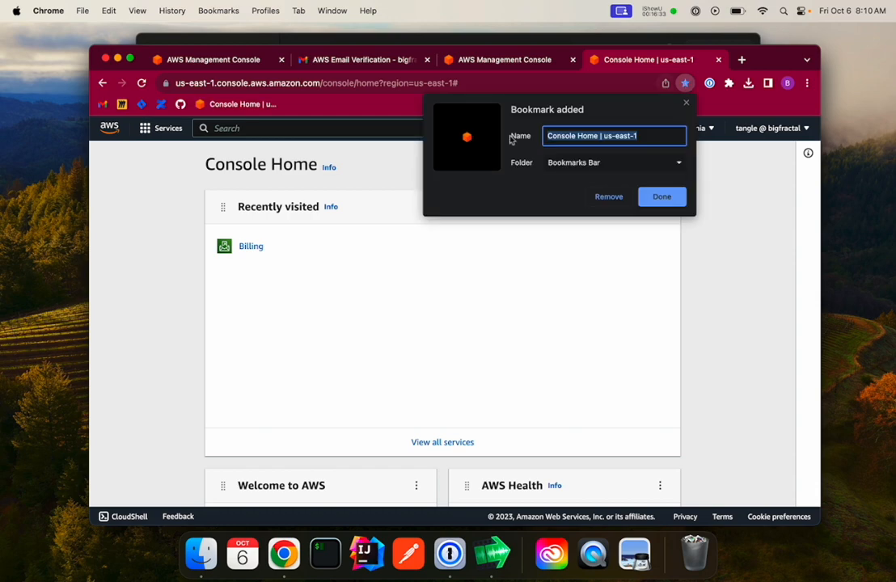
key("BackSpace")
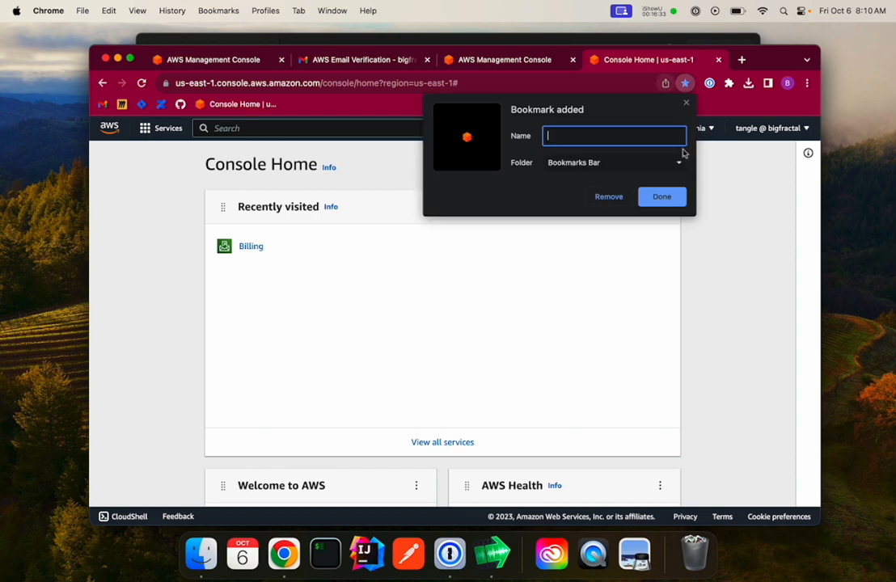
left_click(672, 197)
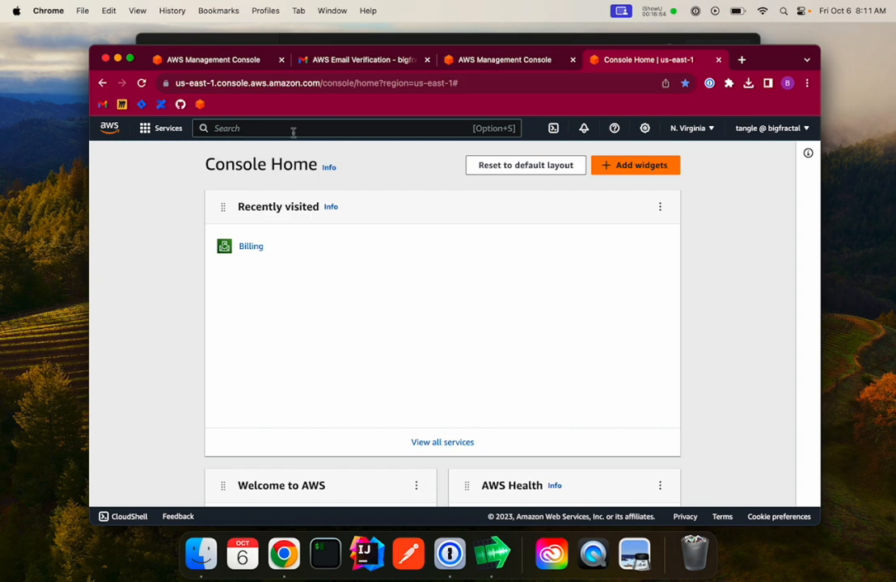
Find the Route 53 service in the AWS console and open its registered domains list
type("route 53")
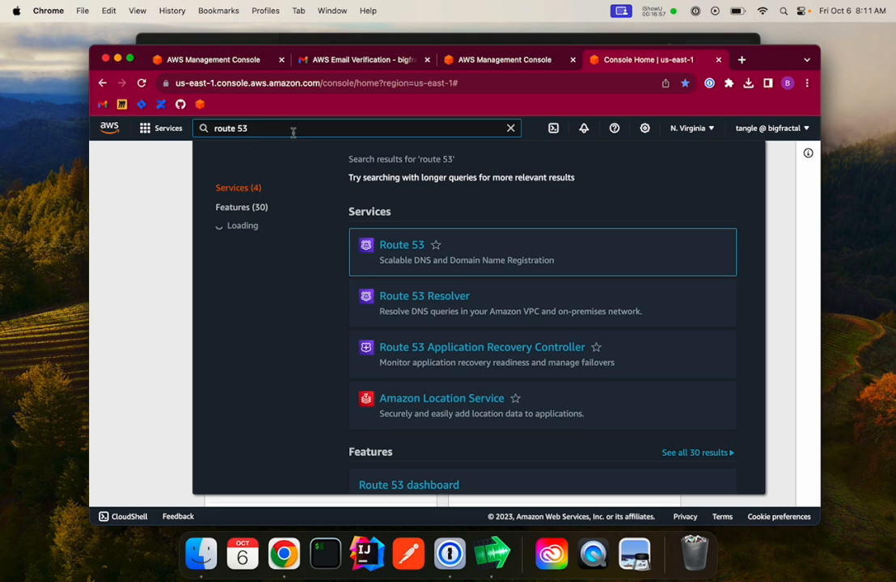
left_click(402, 245)
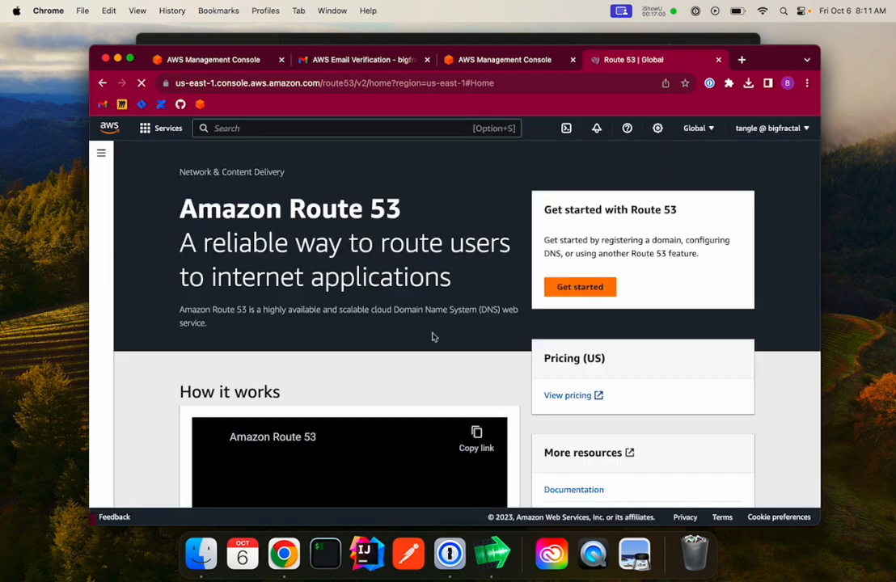
scroll(509, 374, "down", 5)
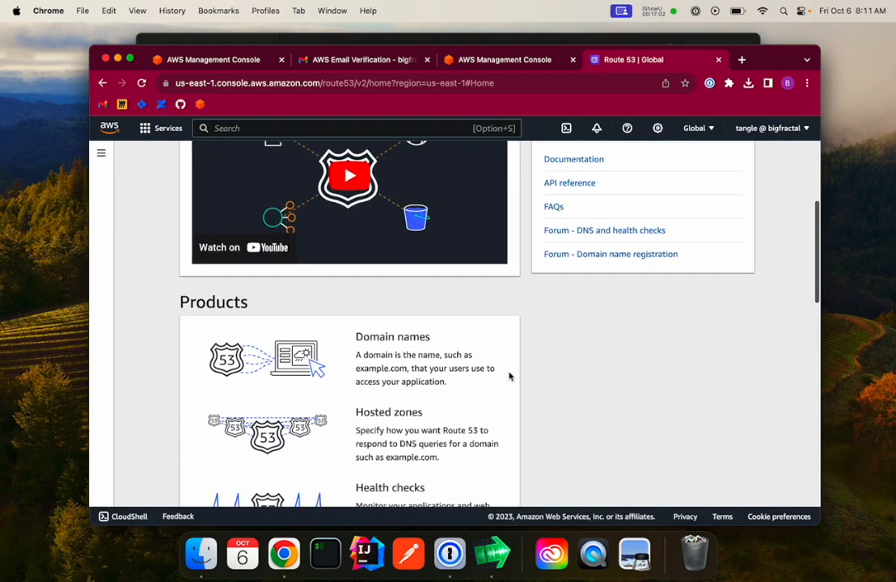
scroll(509, 373, "up", 5)
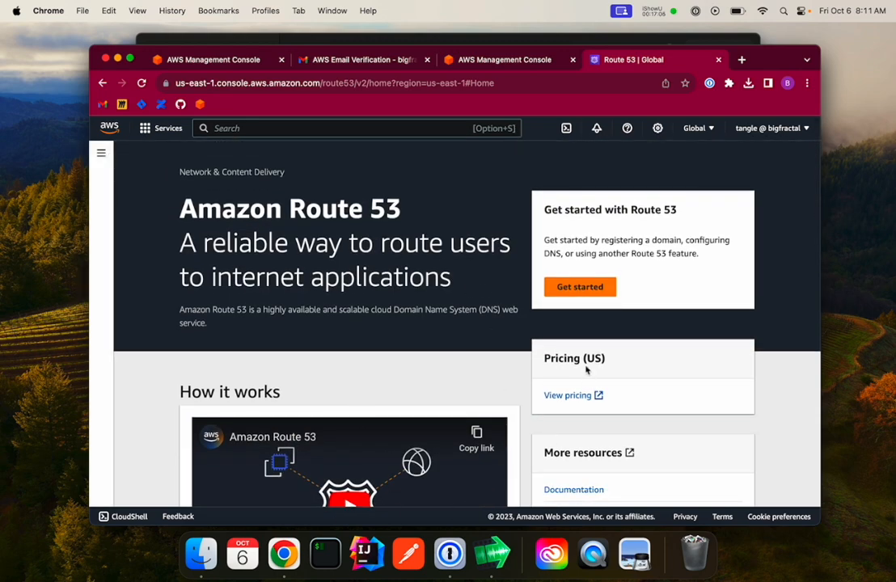
left_click(102, 156)
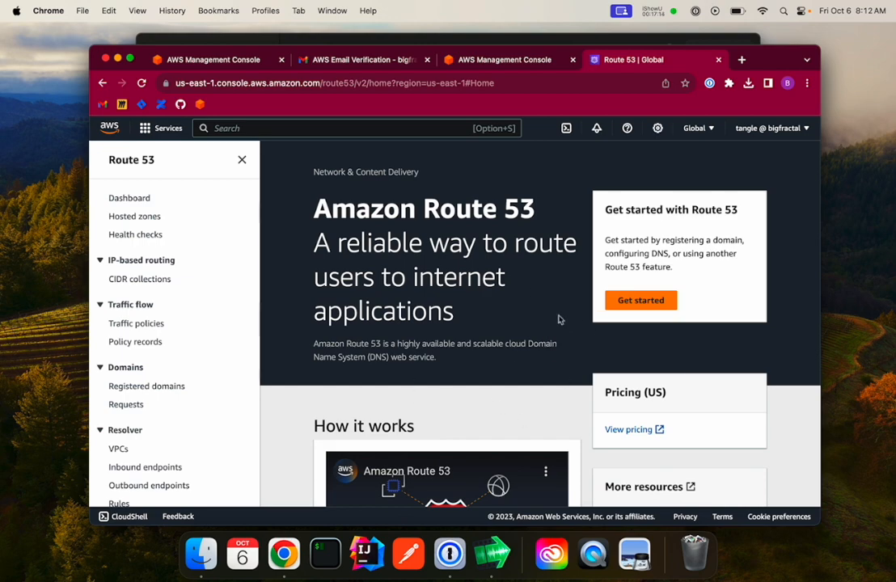
scroll(166, 432, "down", 2)
scroll(165, 433, "down", 3)
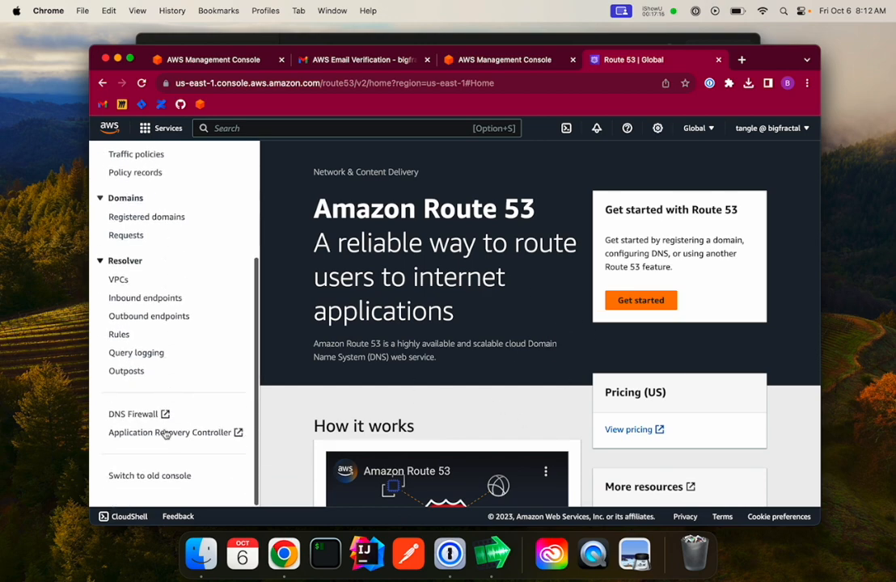
scroll(172, 427, "up", 4)
left_click(153, 351)
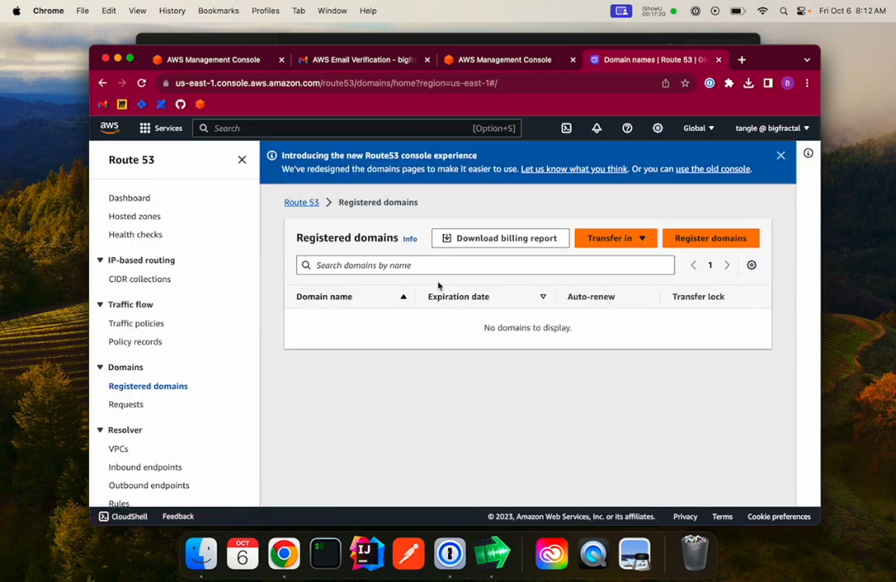
Dismiss the new console experience banner, start registering domains and check the availability of bigfractal.com
left_click(780, 155)
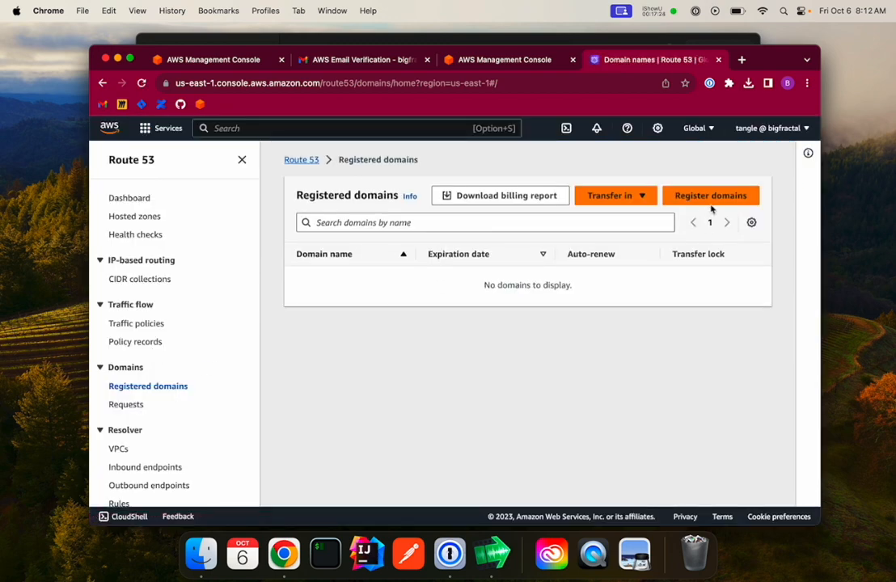
left_click(711, 196)
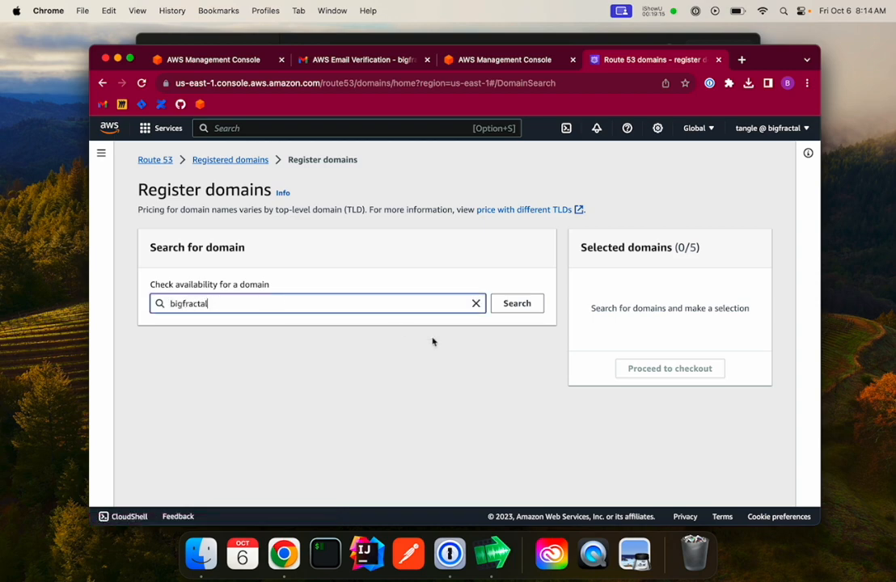
left_click(516, 304)
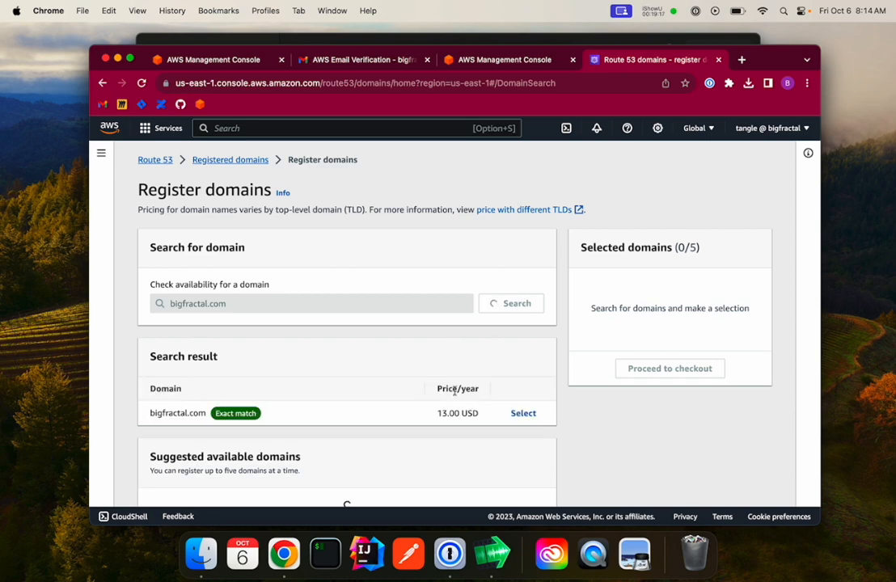
Select bigfractal.com, bigfractal.org and bigfractal.net for registration and proceed to checkout
left_click(525, 413)
scroll(529, 380, "down", 1)
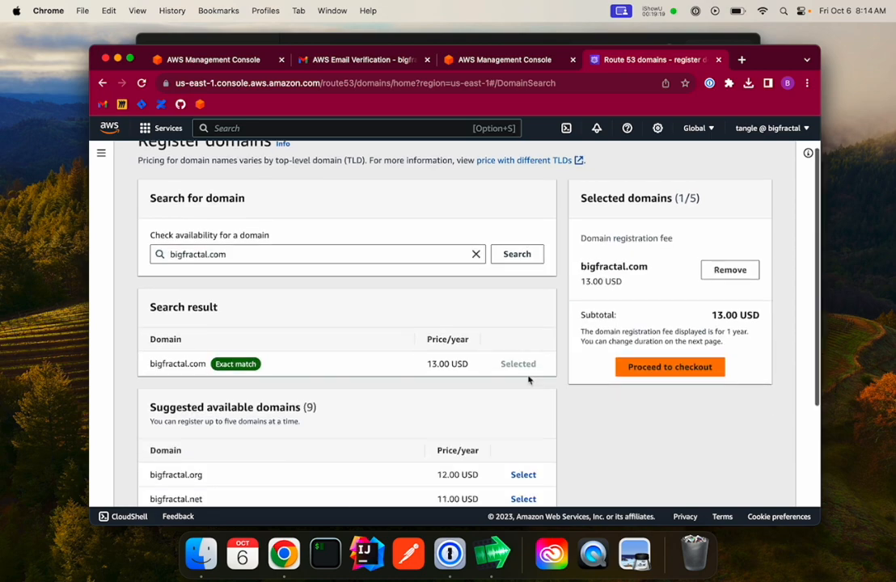
scroll(518, 372, "down", 3)
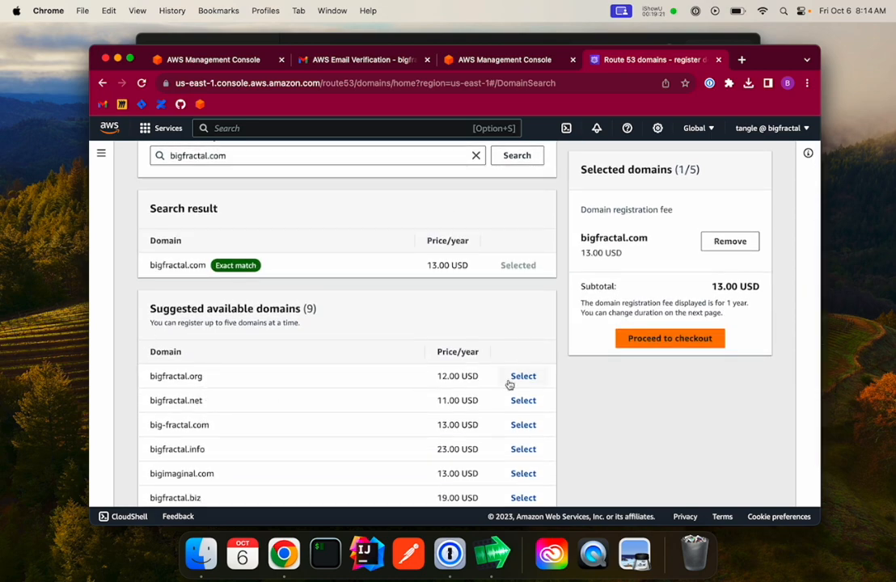
left_click(522, 377)
left_click(519, 402)
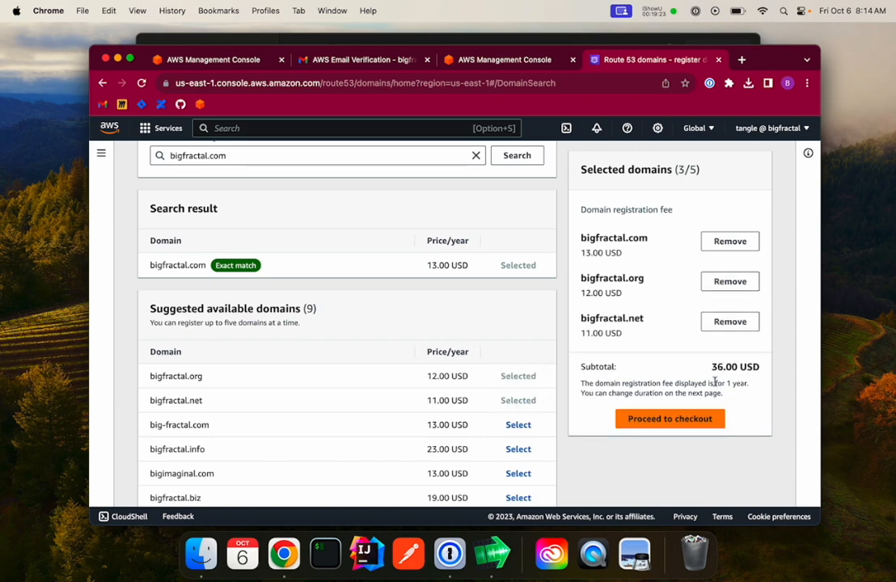
left_click(680, 419)
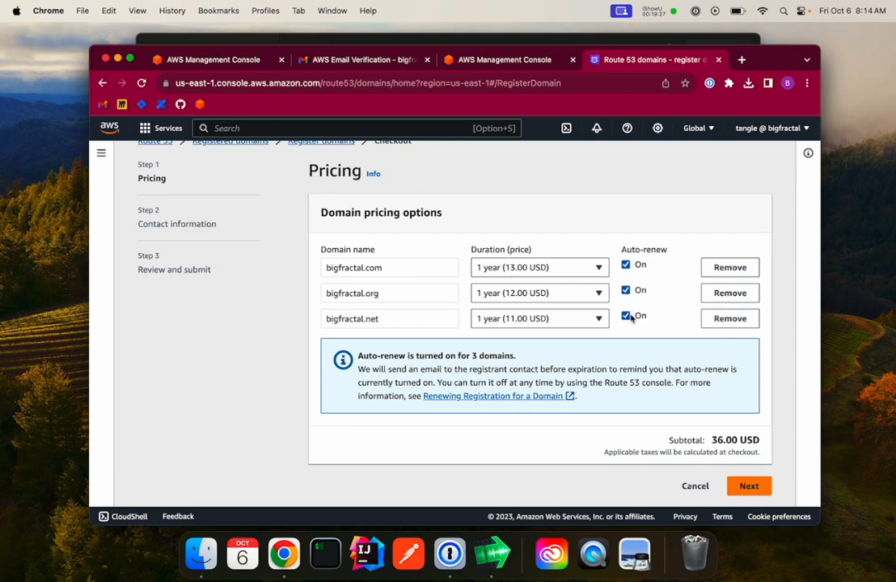
Review the duration options for bigfractal.com, keep 1 year with auto-renew on, and continue to the contact information
left_click(535, 271)
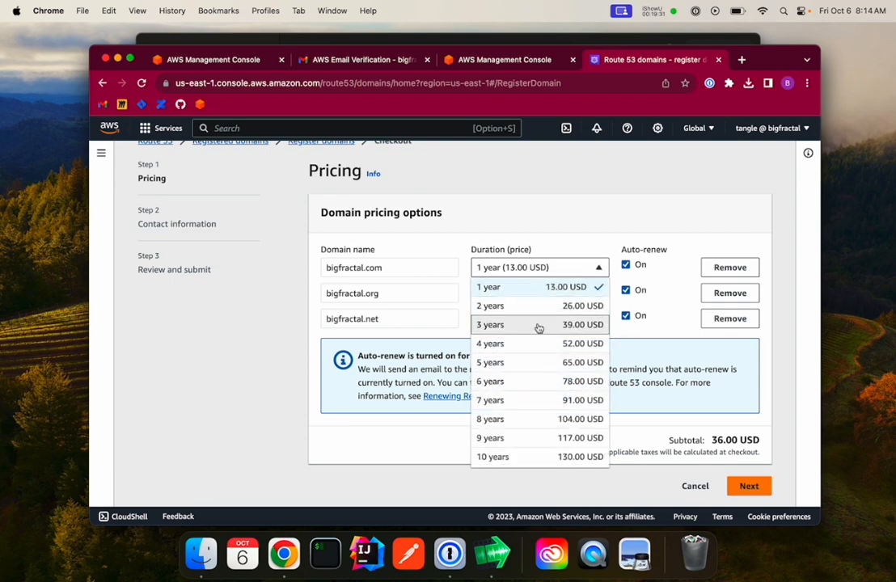
left_click(561, 230)
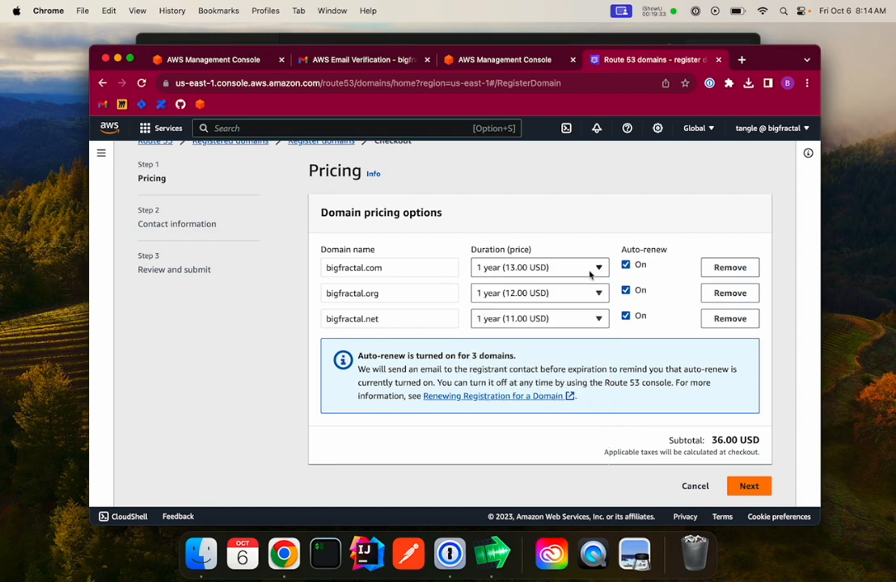
left_click(749, 486)
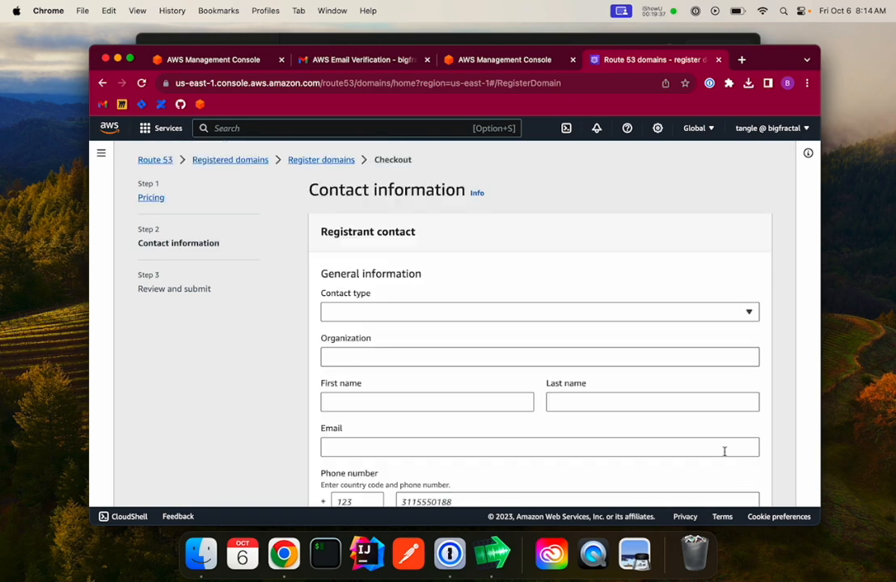
Set the registrant contact type to Person and enter the contact's first name
left_click(732, 312)
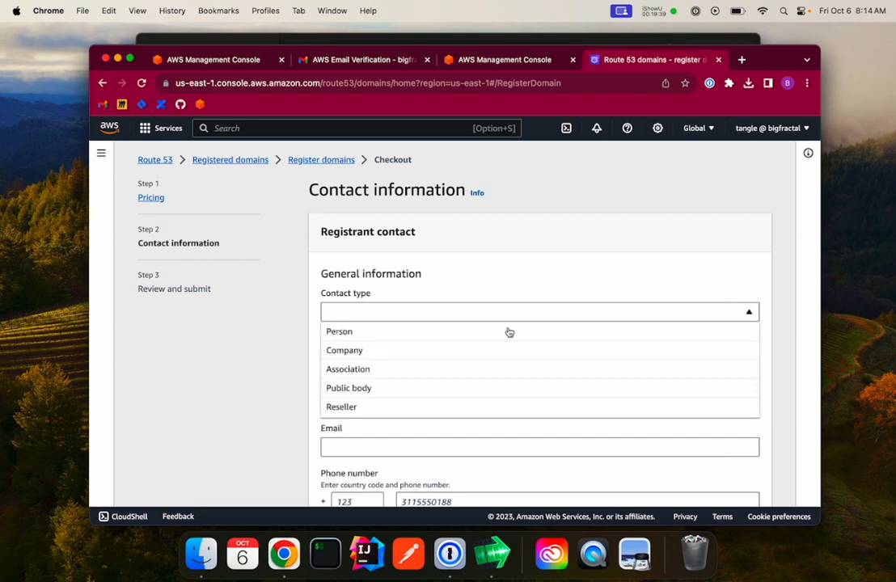
left_click(410, 331)
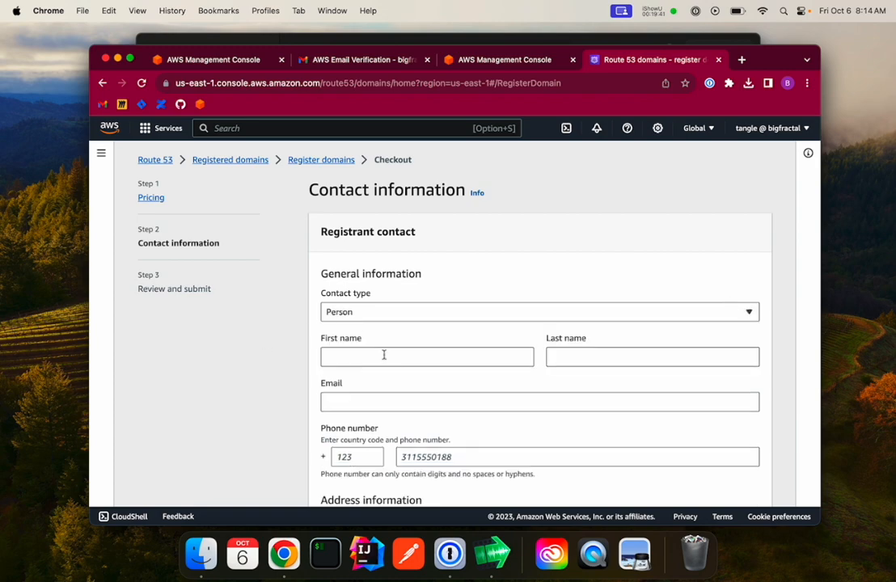
left_click(384, 355)
type("Timo")
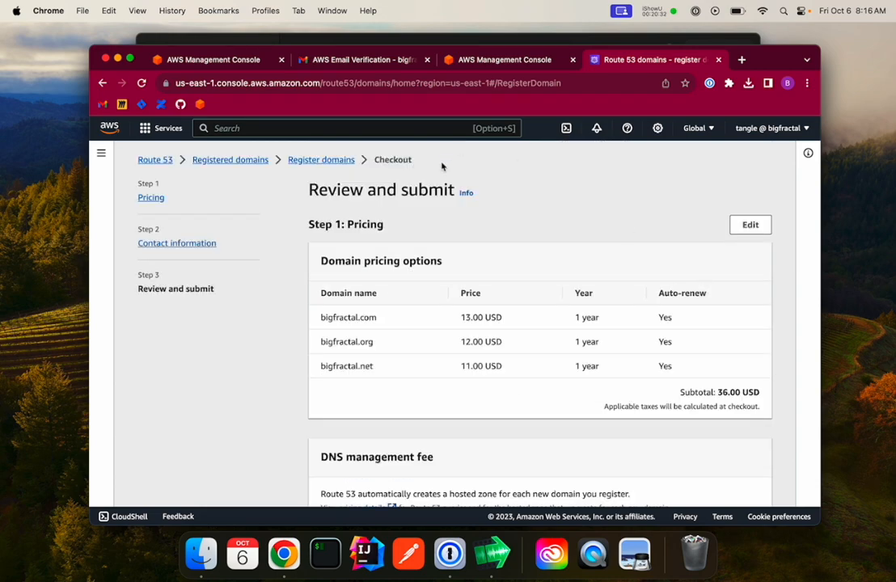
Review the domain order, agree to the Route 53 Domain Name Registration End User Agreement and submit the registration
scroll(520, 319, "down", 15)
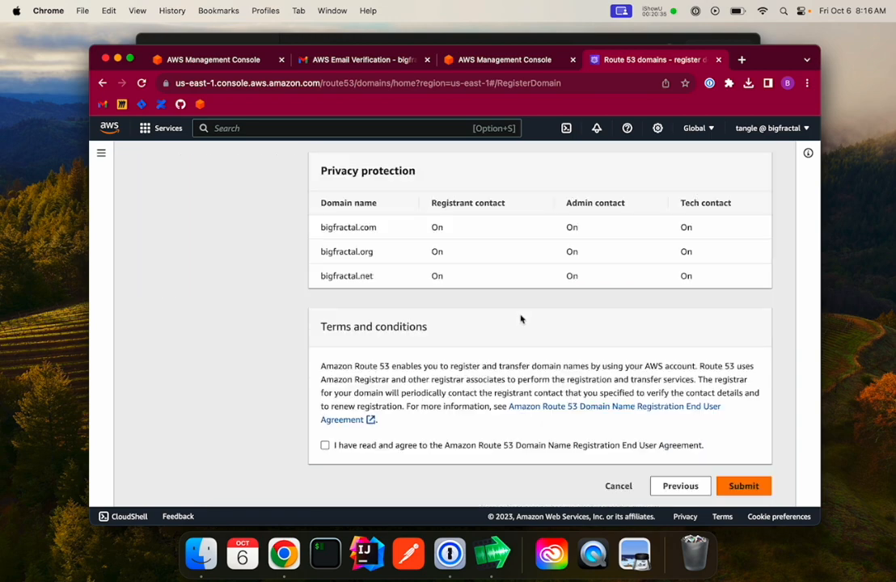
left_click(325, 446)
left_click(744, 488)
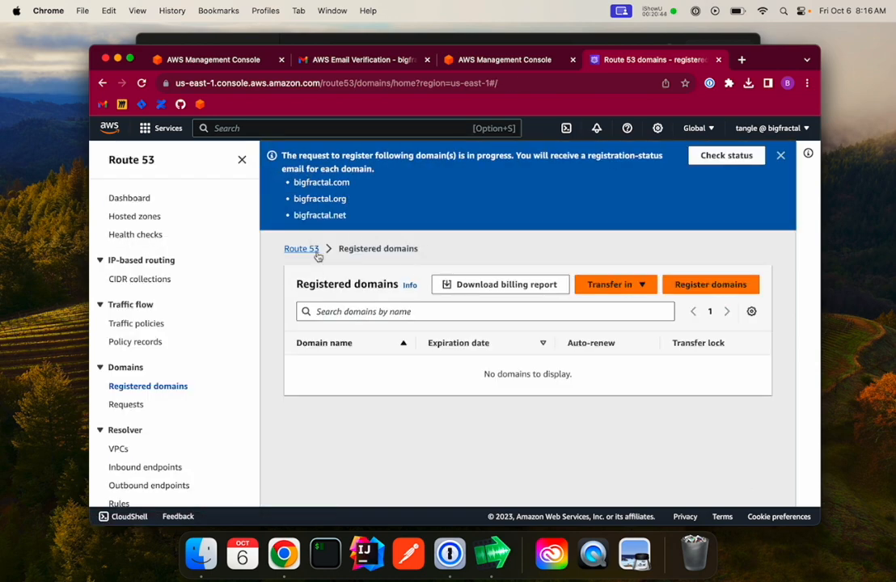
Check the status of the submitted domain registration requests and hide the Route 53 navigation
left_click(752, 161)
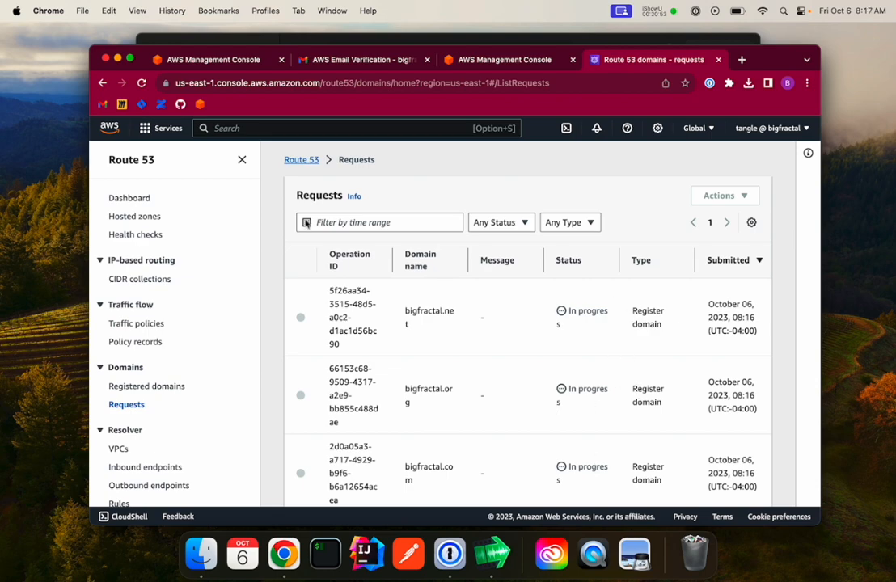
left_click(242, 159)
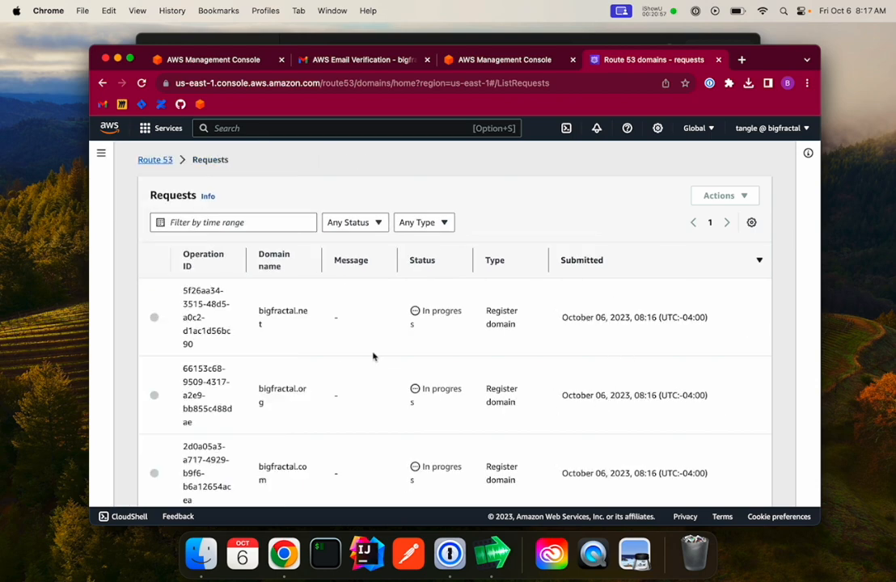